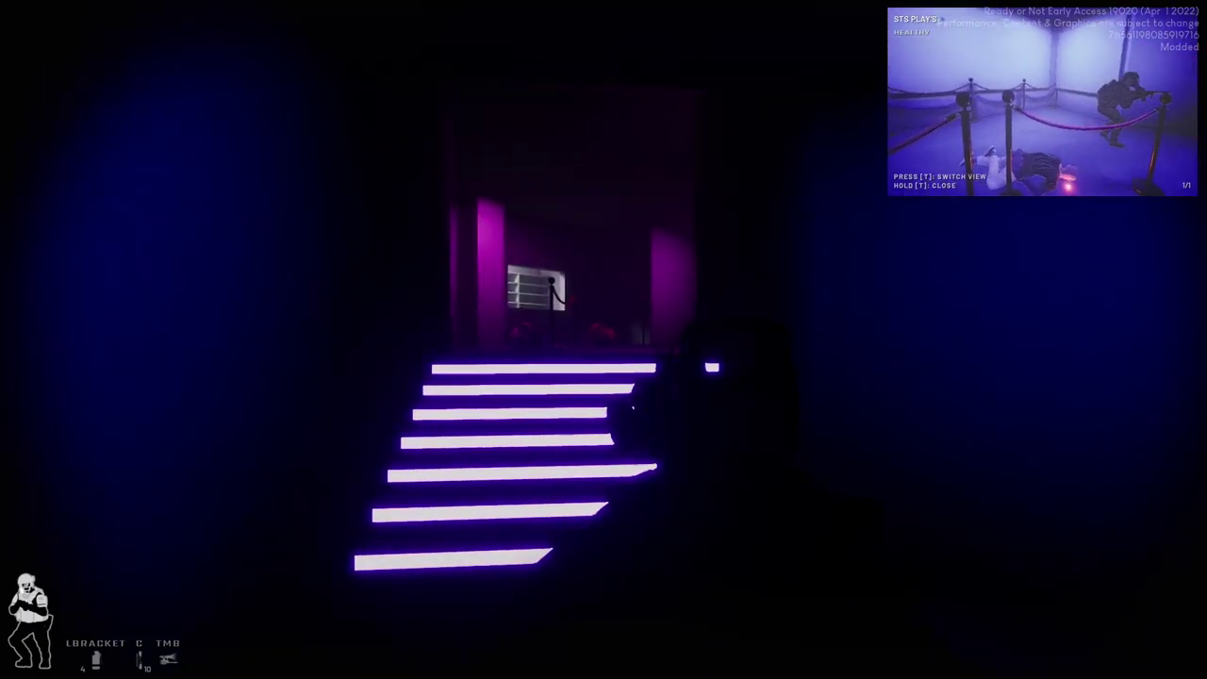
{"action": "key", "text": "w"}
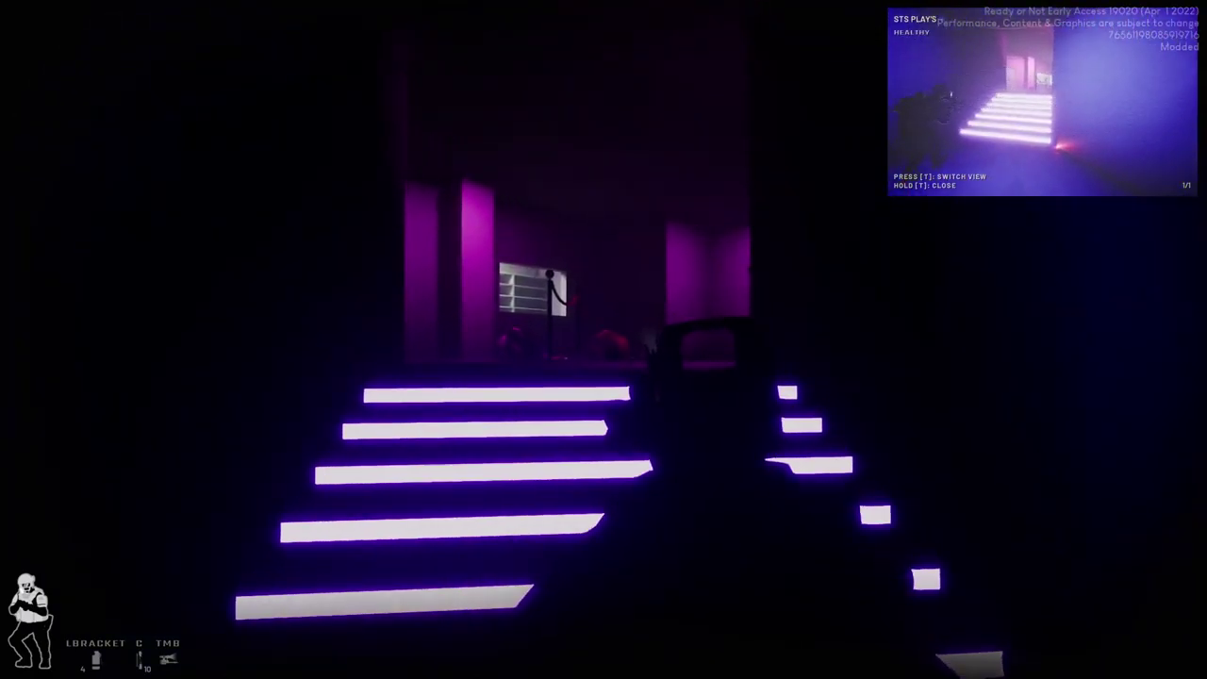
{"action": "key", "text": "w"}
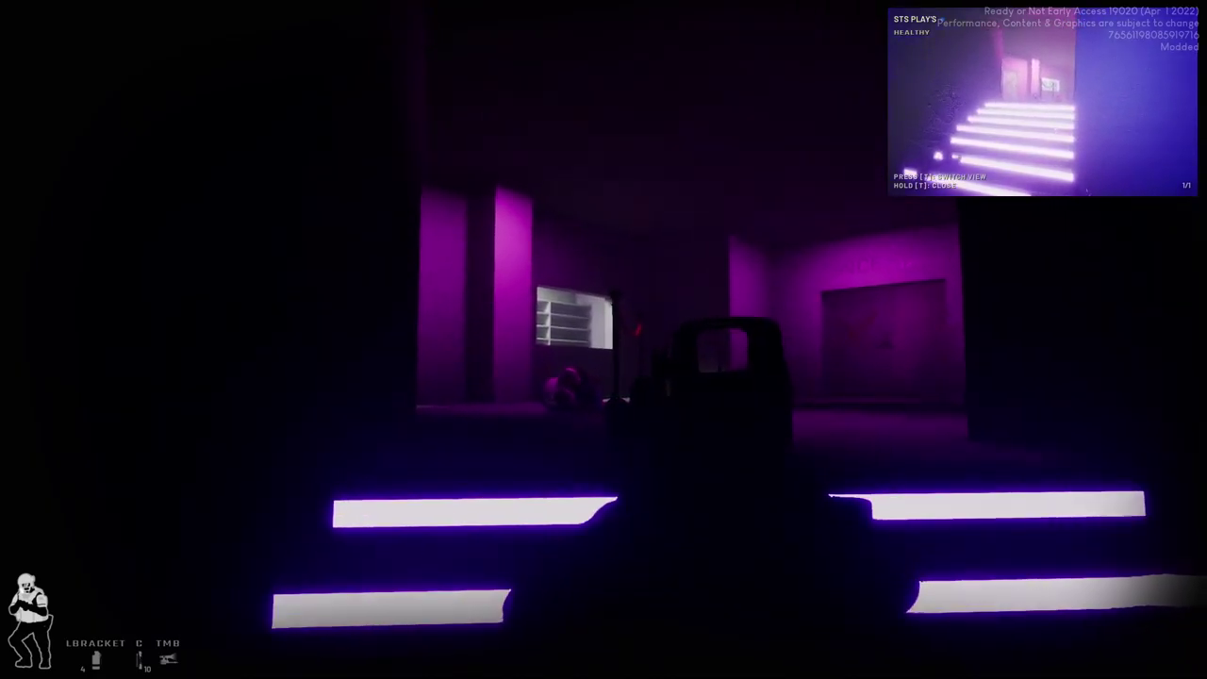
{"action": "key", "text": "w"}
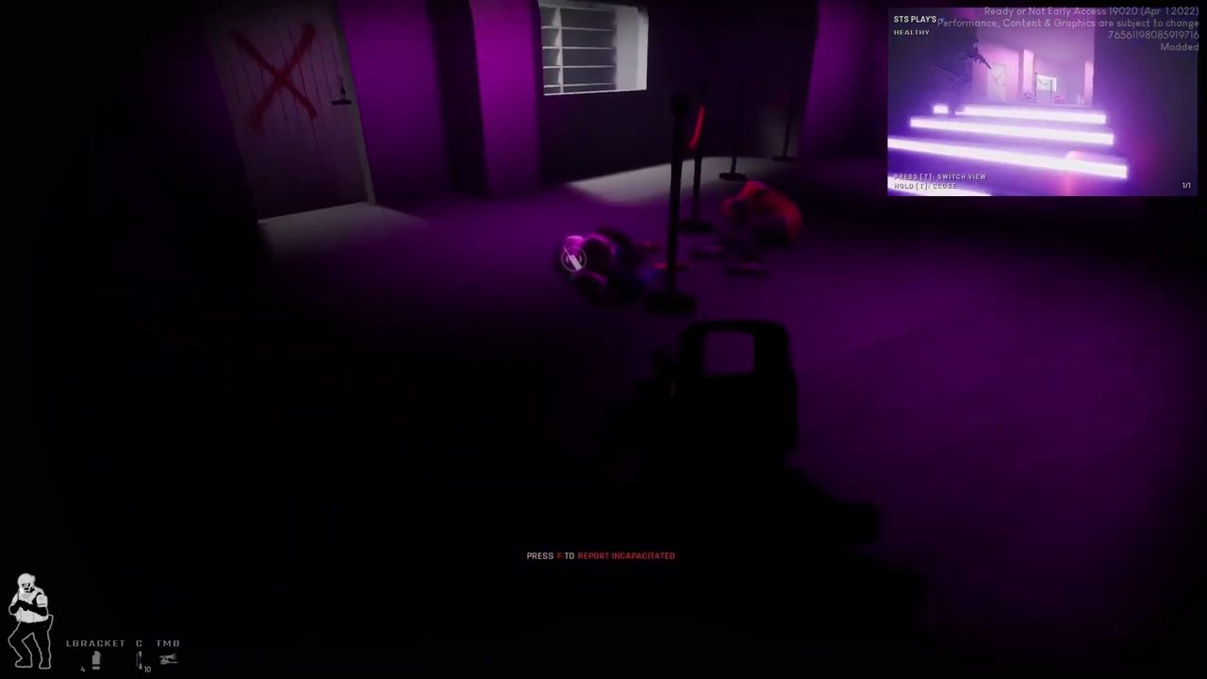
{"action": "key", "text": "w"}
{"action": "key", "text": "w"}
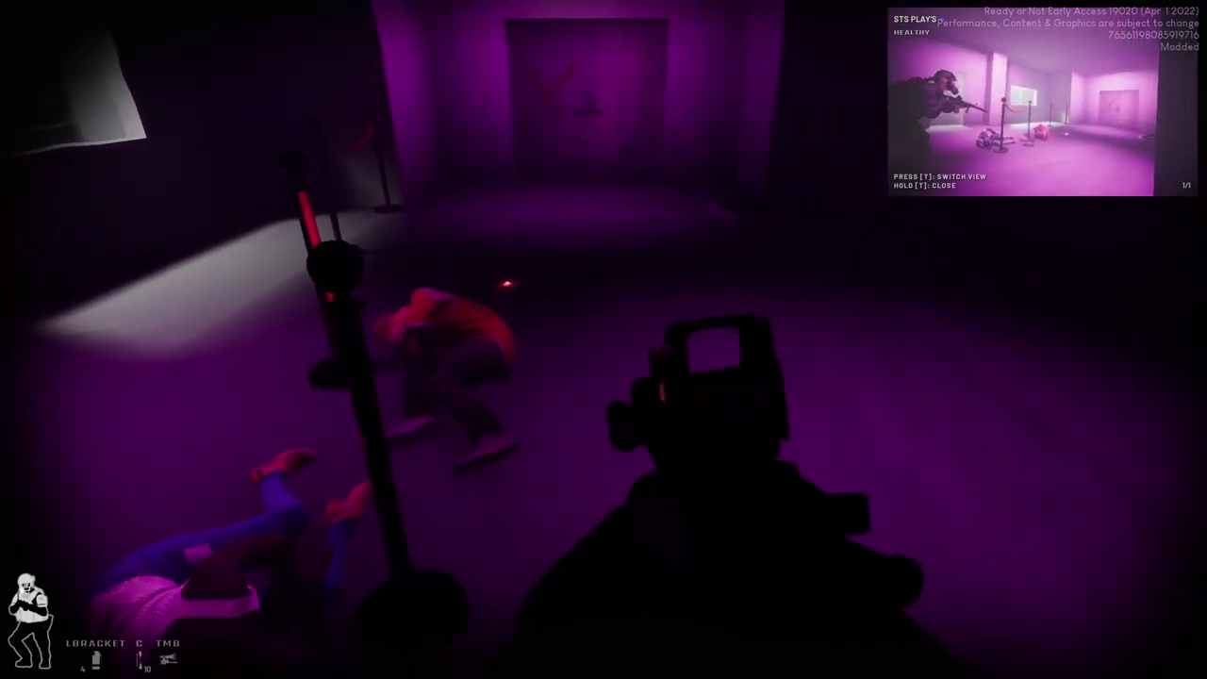
{"action": "key", "text": "w"}
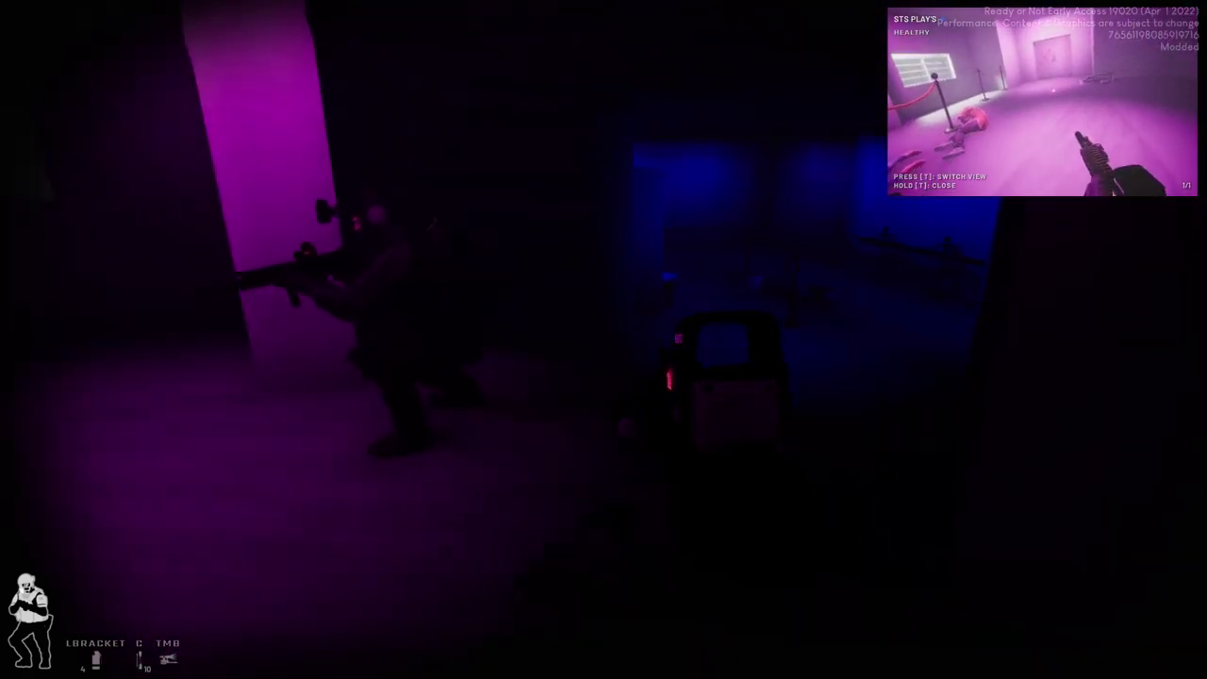
{"action": "key", "text": "w"}
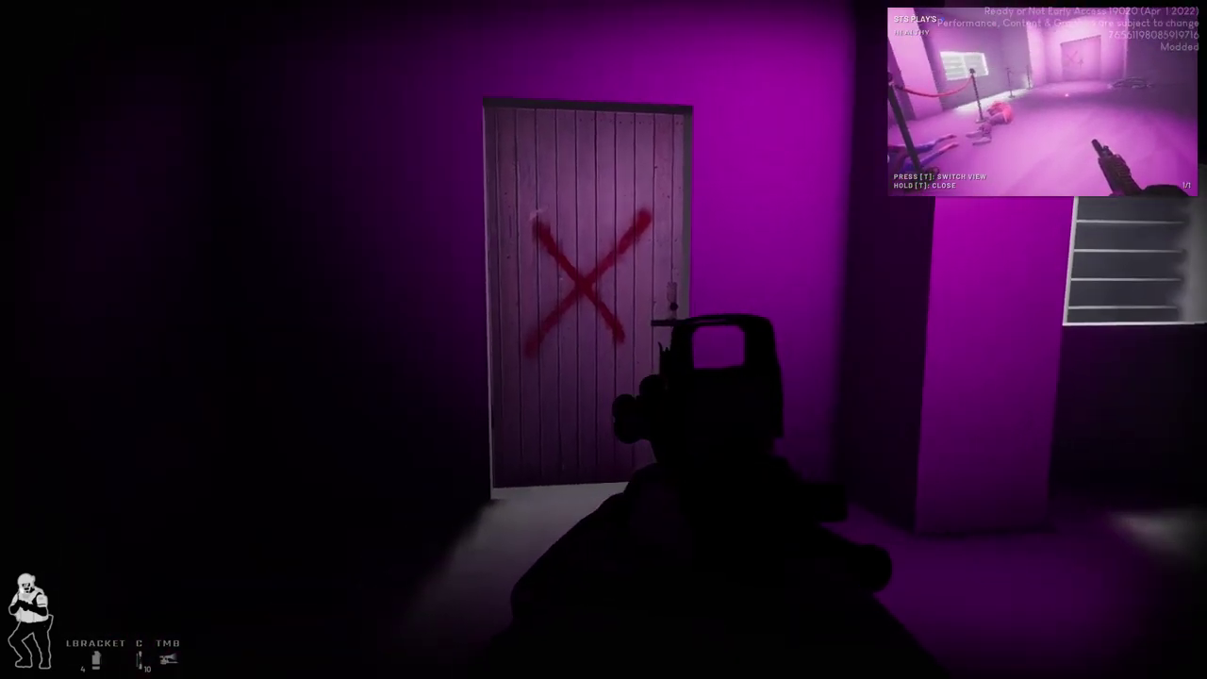
{"action": "key", "text": "w"}
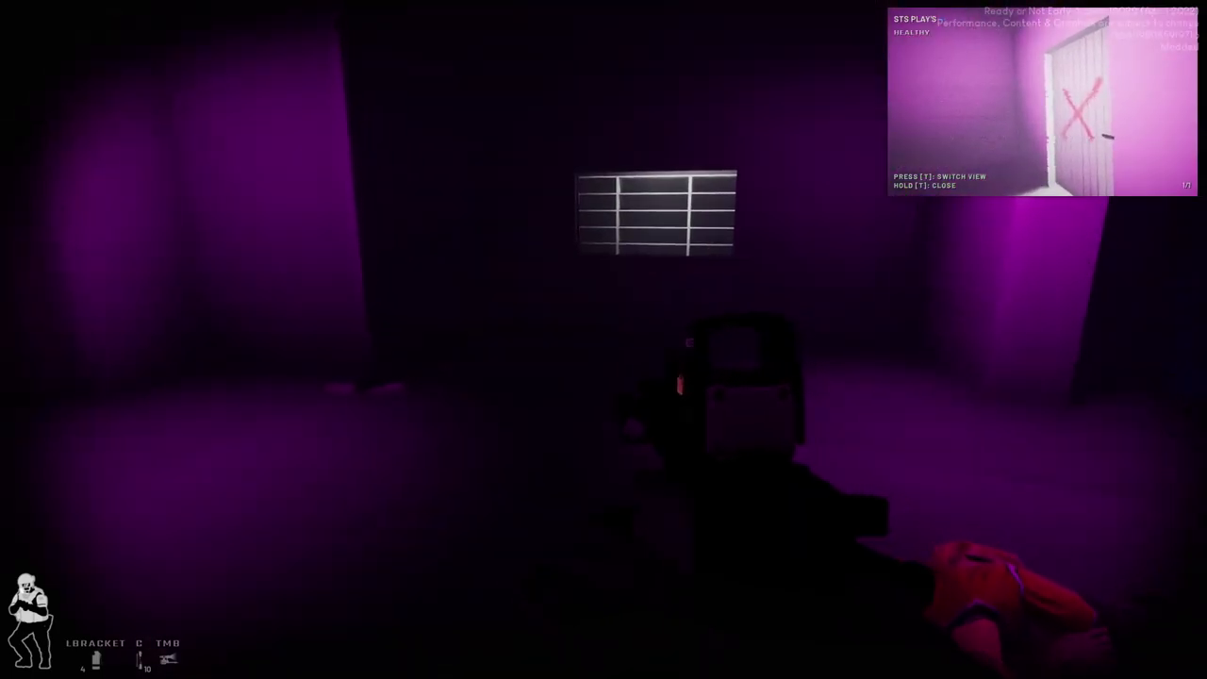
{"action": "key", "text": "w"}
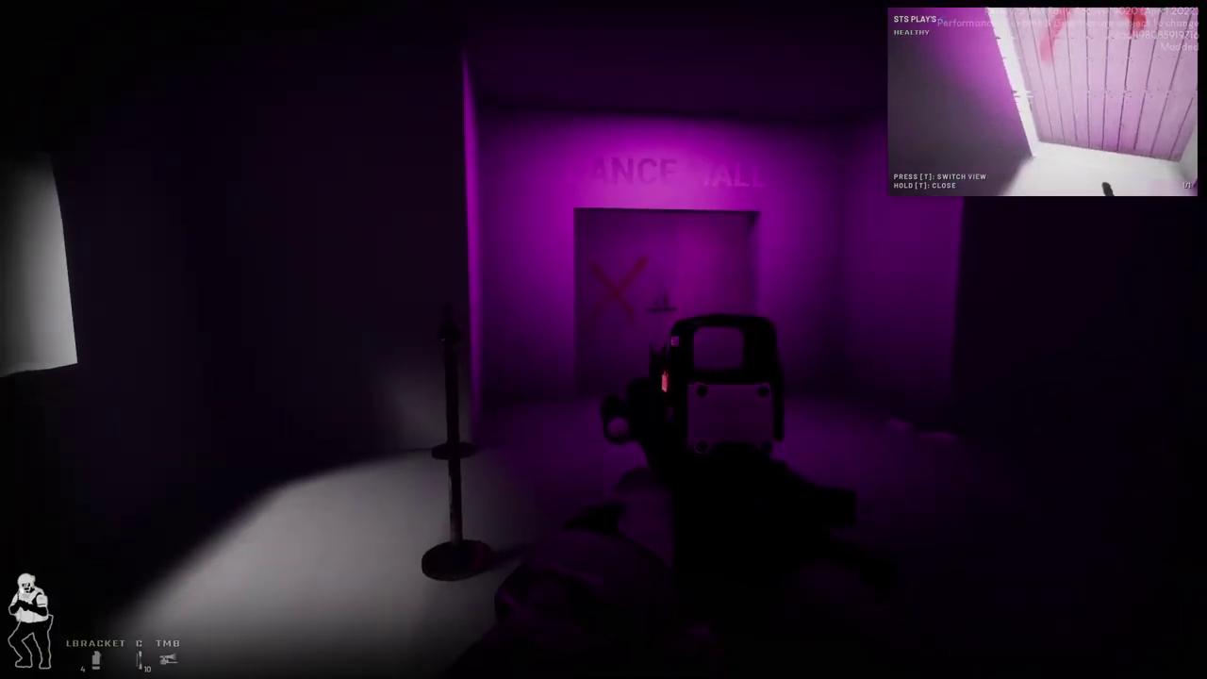
{"action": "key", "text": "w"}
{"action": "key", "text": "w"}
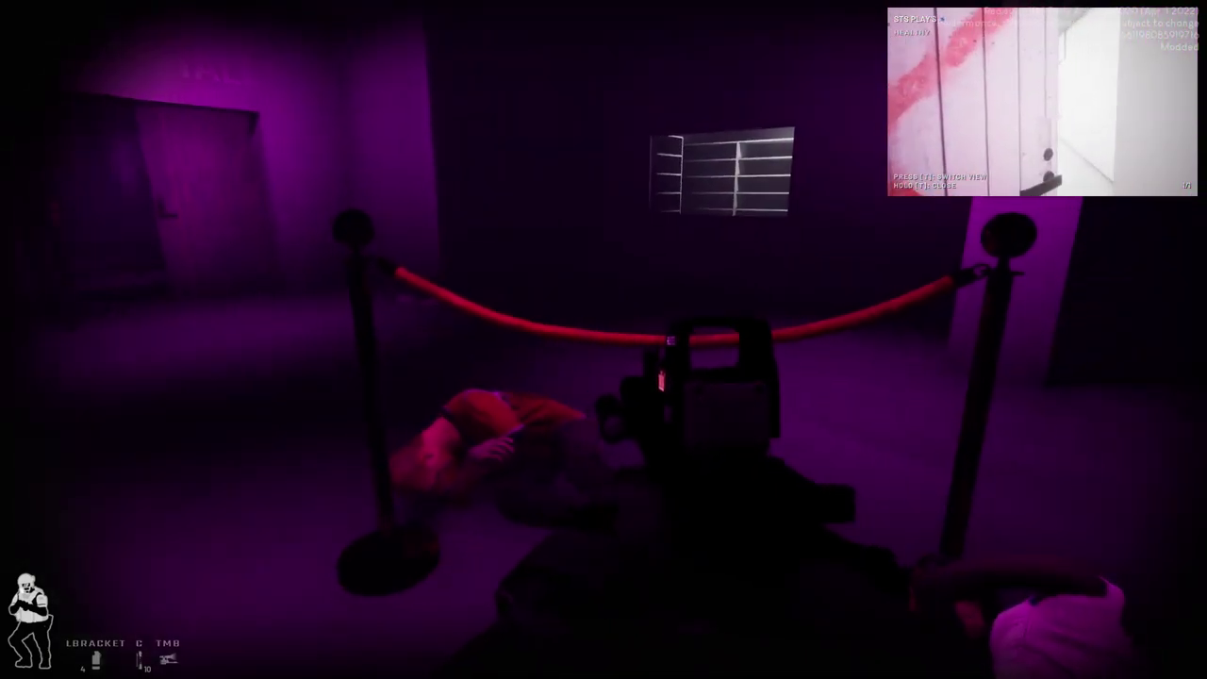
{"action": "key", "text": "w"}
{"action": "key", "text": "w"}
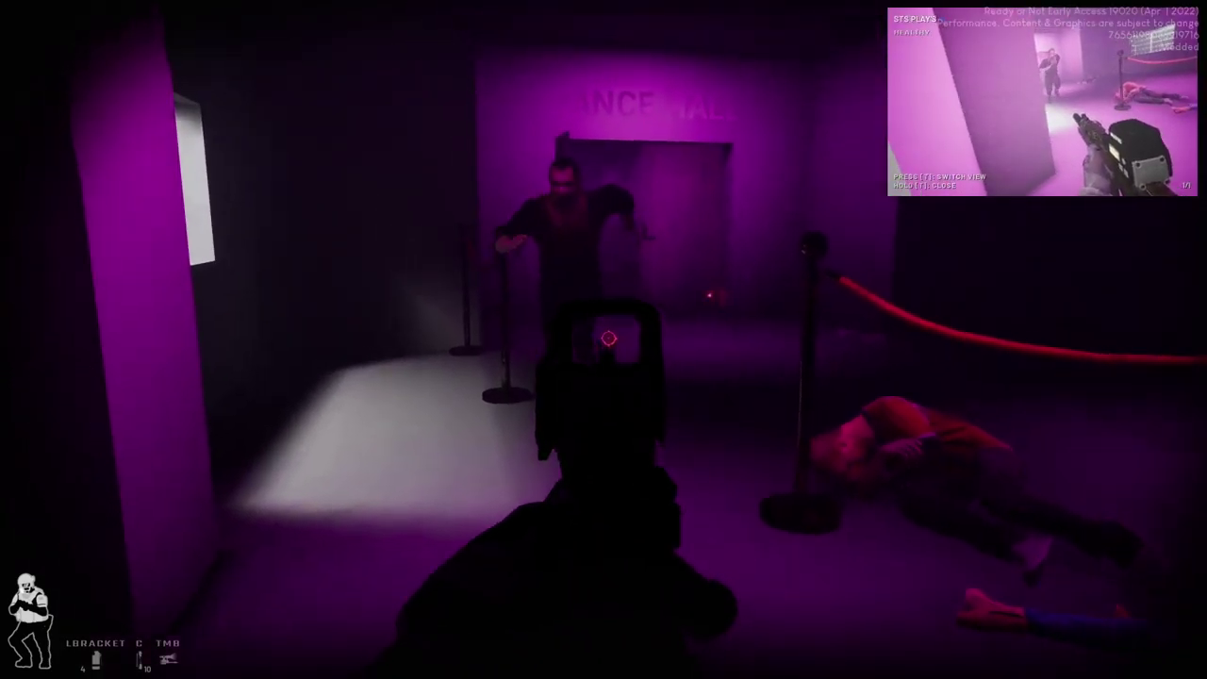
{"action": "left_click", "coordinate": [603, 335]}
{"action": "key", "text": "f"}
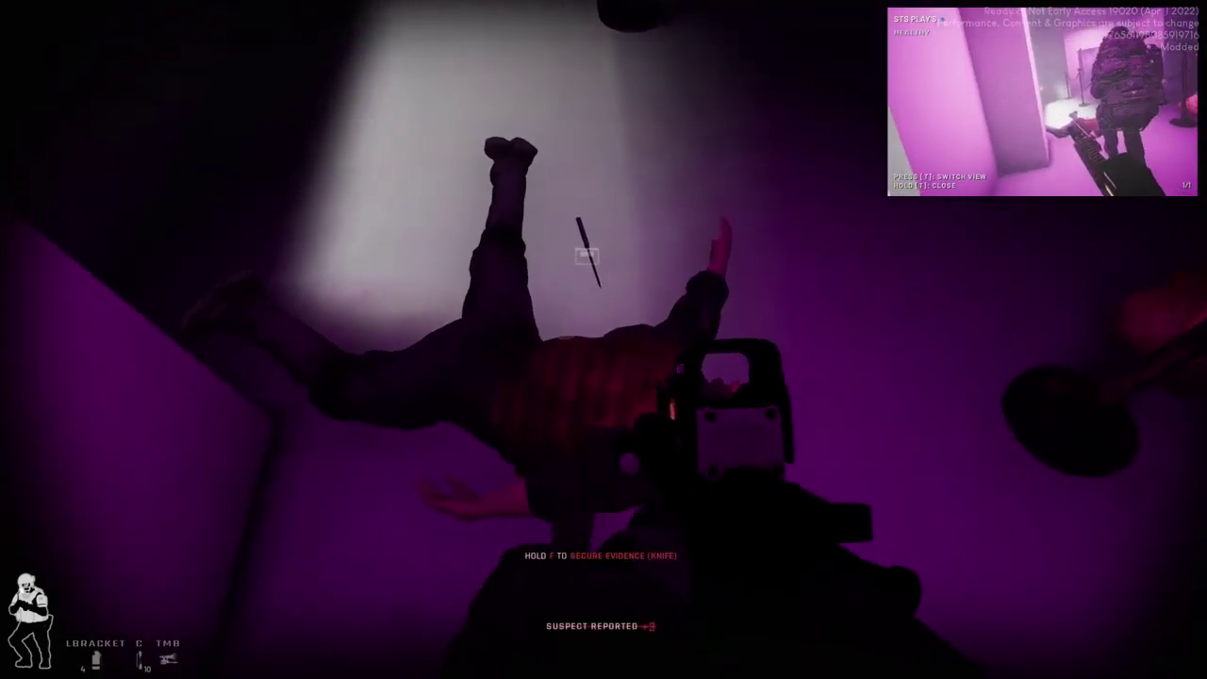
{"action": "key", "text": "s"}
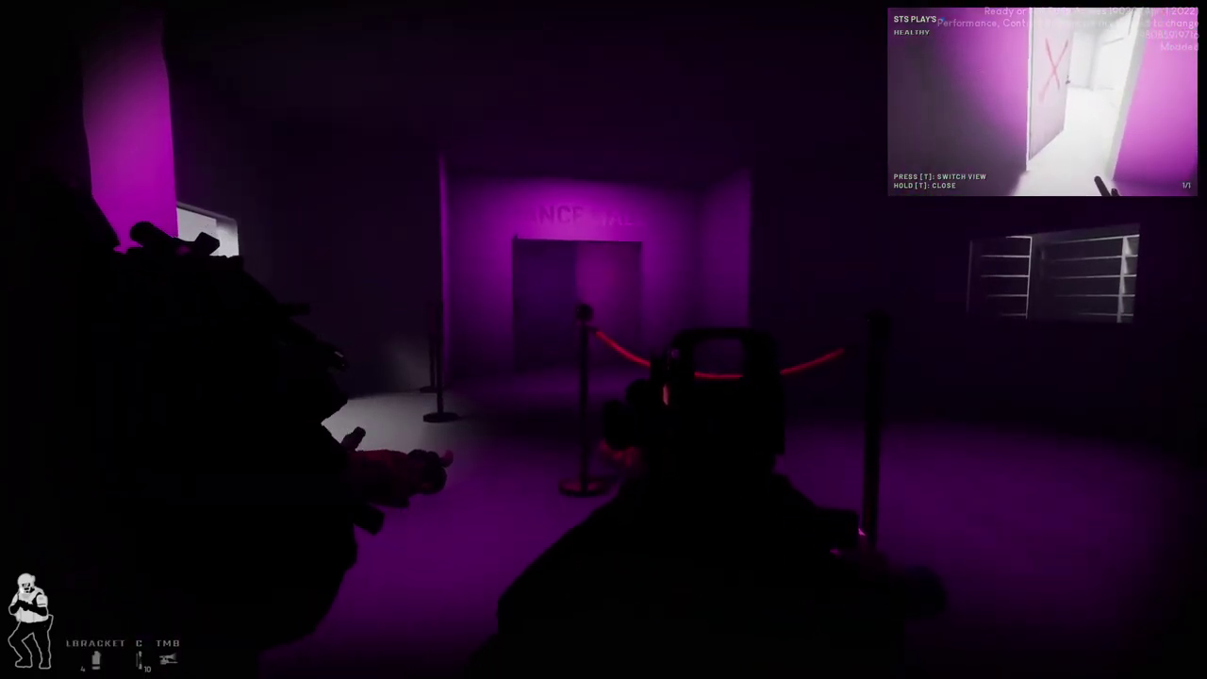
{"action": "key", "text": "w"}
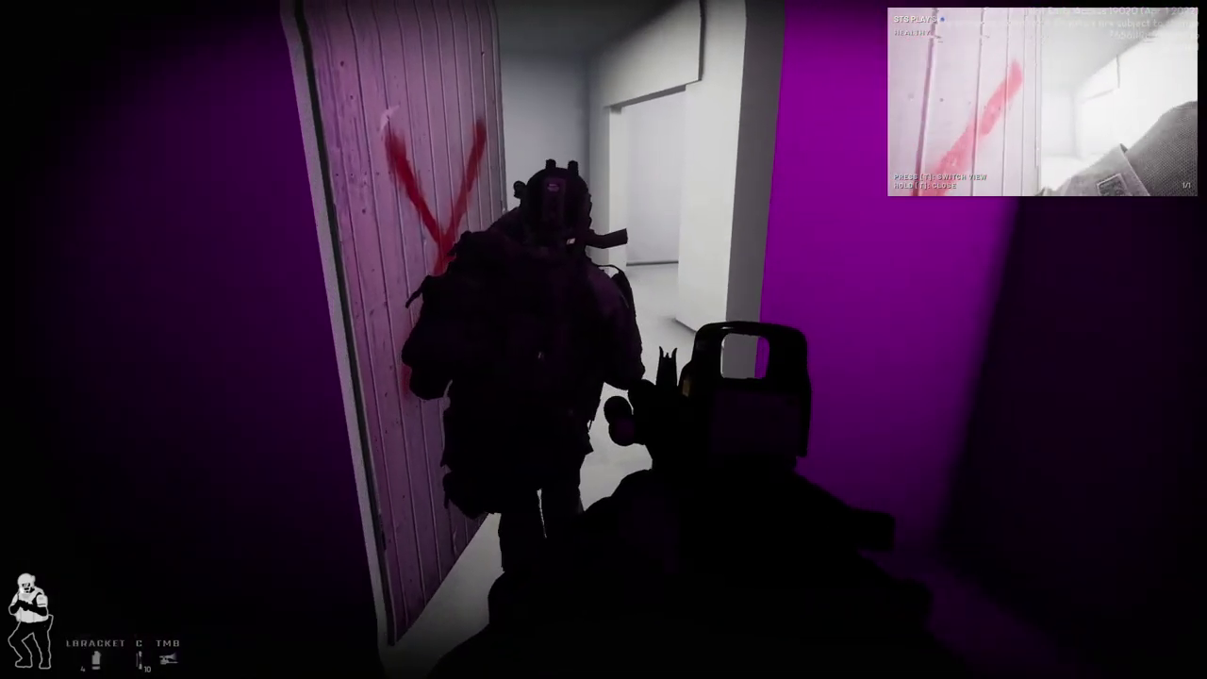
{"action": "key", "text": "w"}
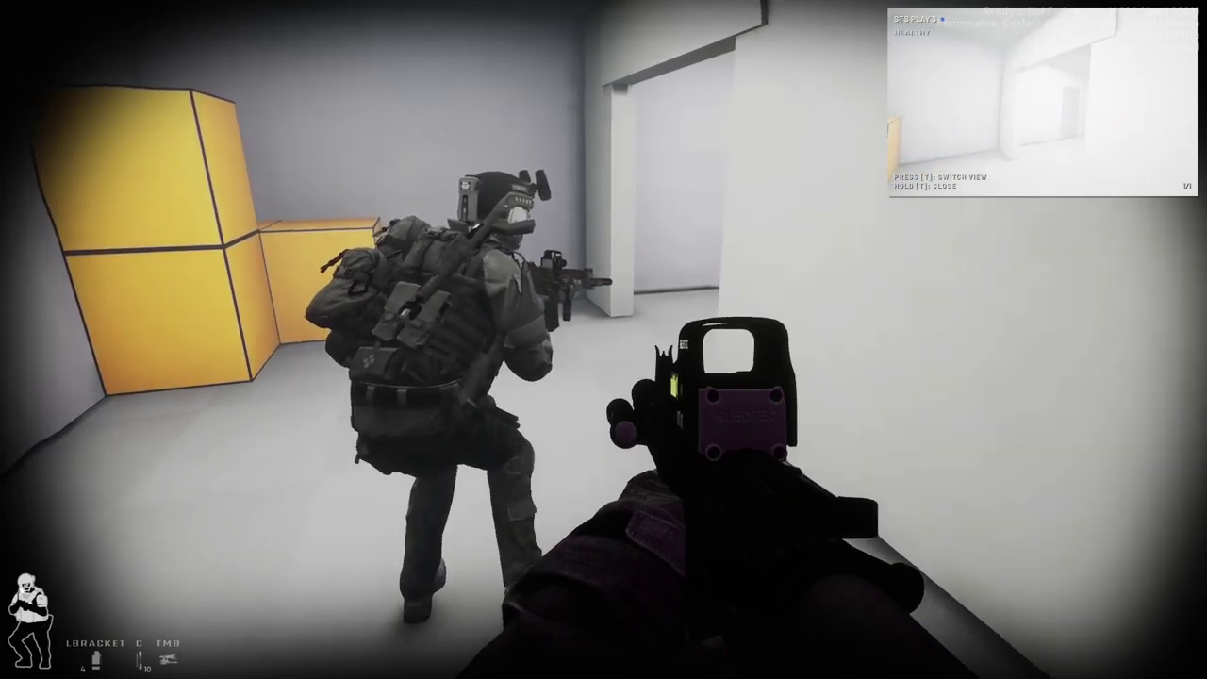
{"action": "key", "text": "w"}
{"action": "key", "text": "w"}
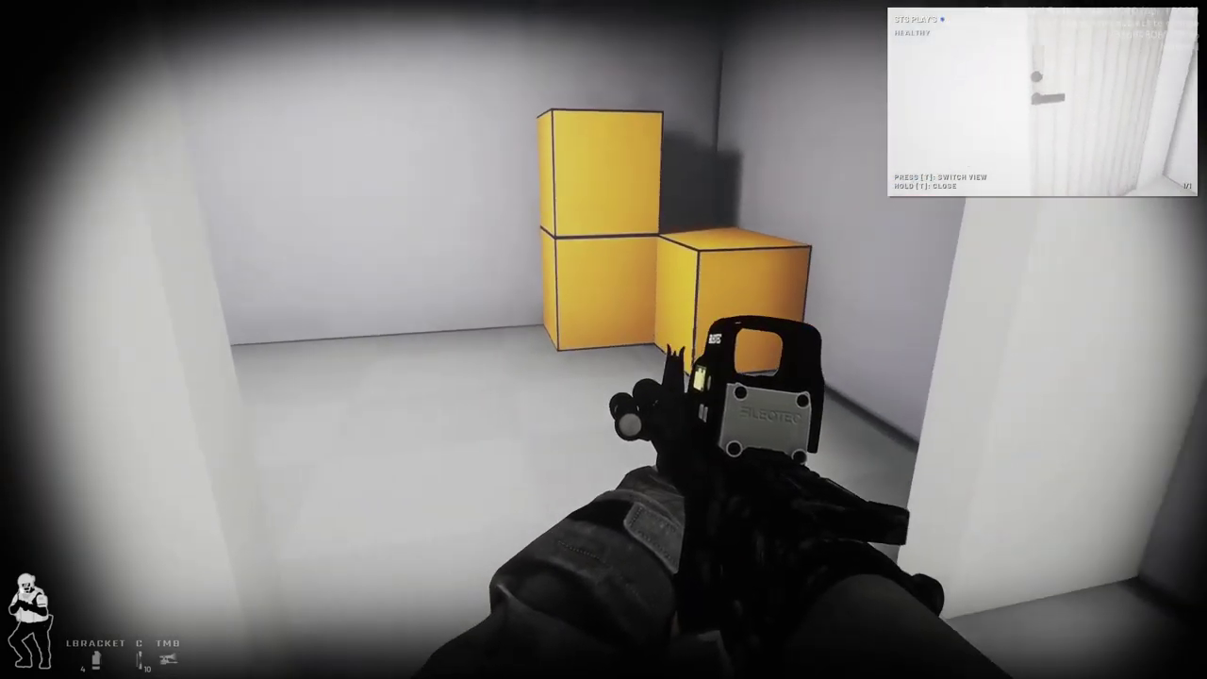
{"action": "key", "text": "w"}
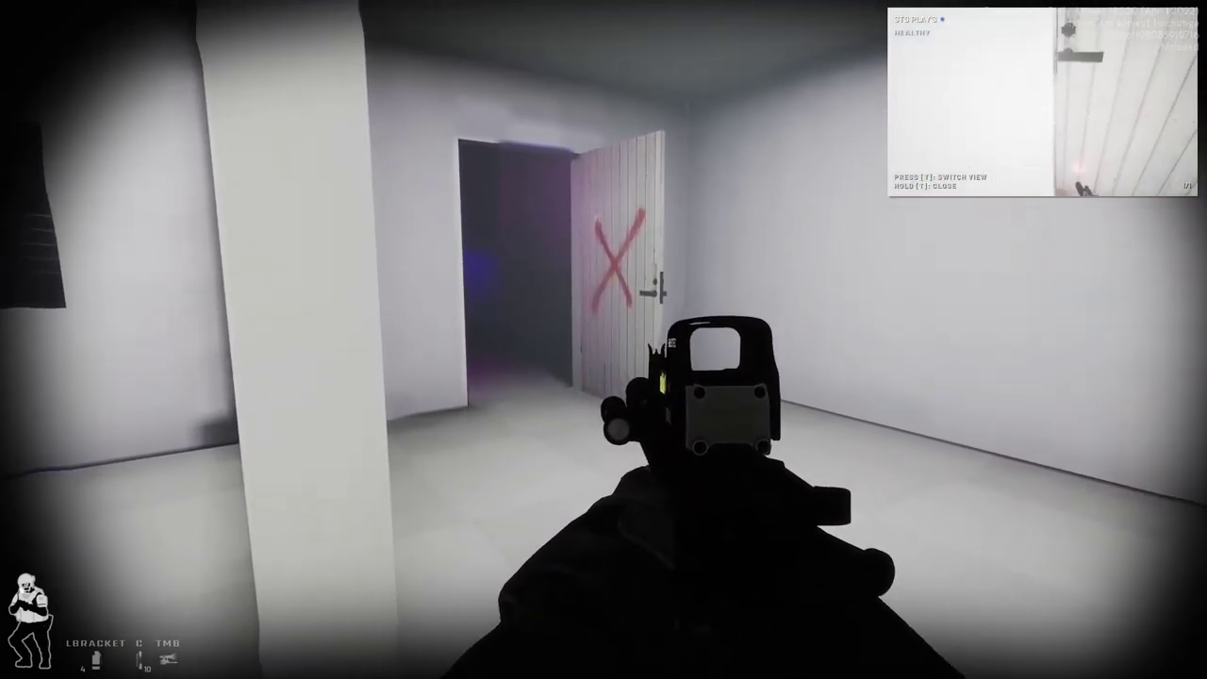
{"action": "key", "text": "w"}
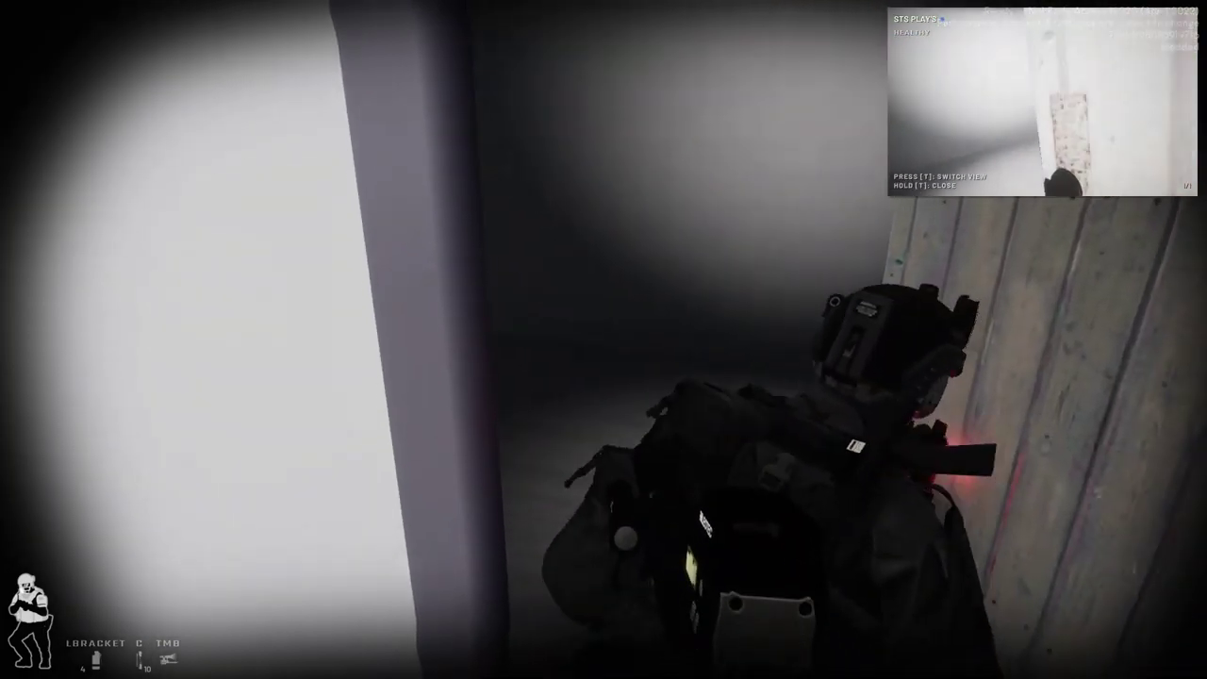
{"action": "key", "text": "w"}
{"action": "key", "text": "w"}
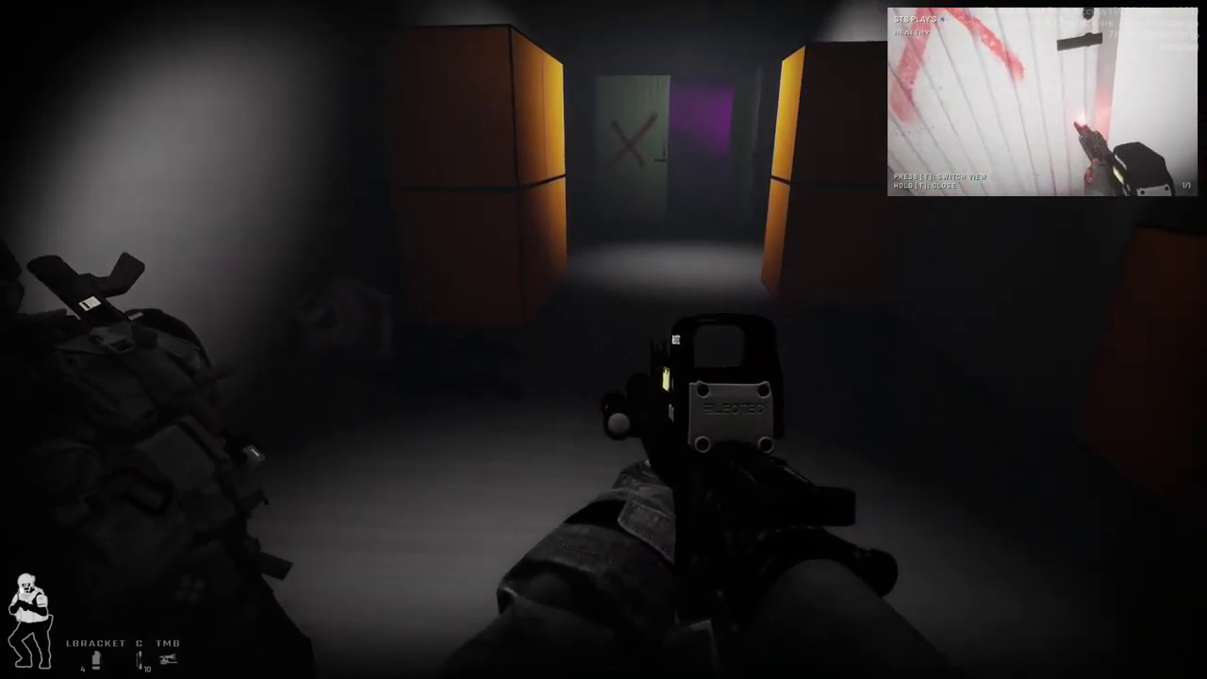
{"action": "key", "text": "w"}
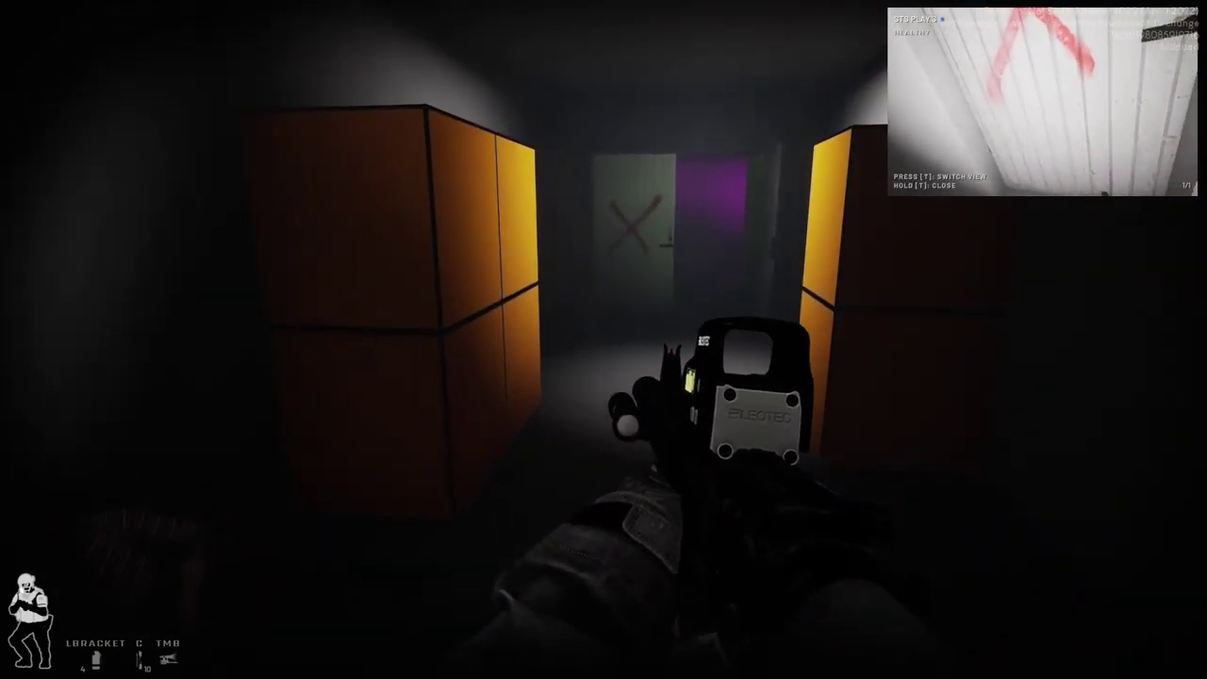
{"action": "key", "text": "w"}
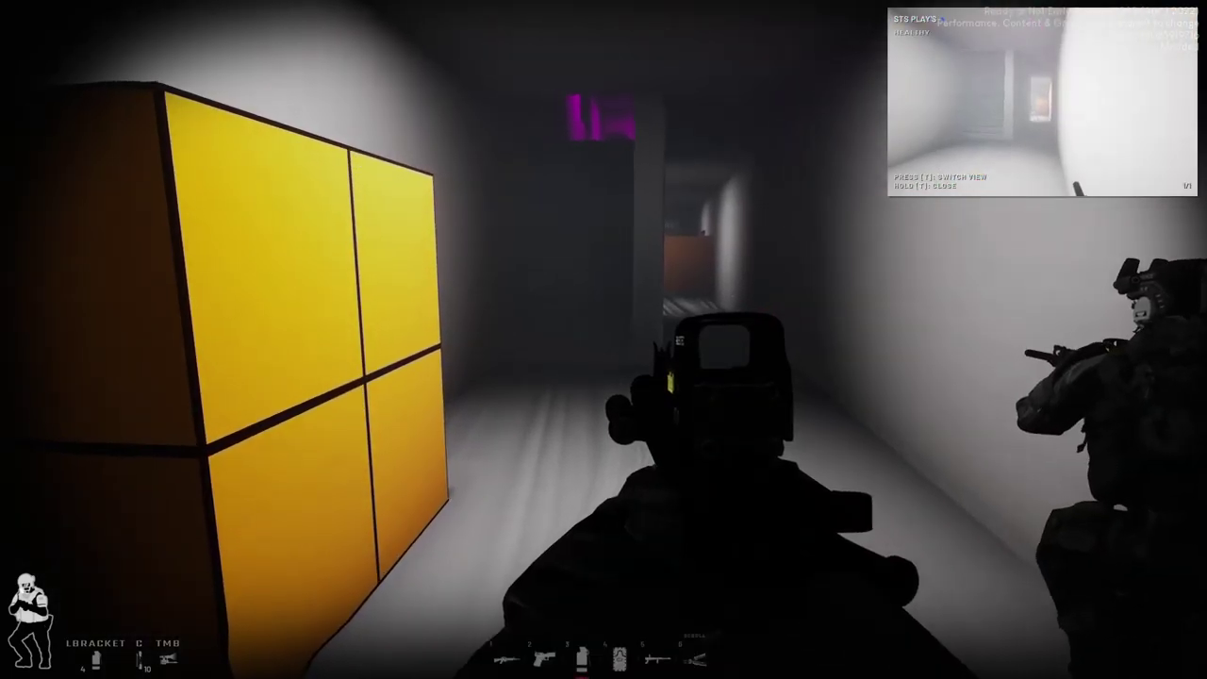
{"action": "key", "text": "w"}
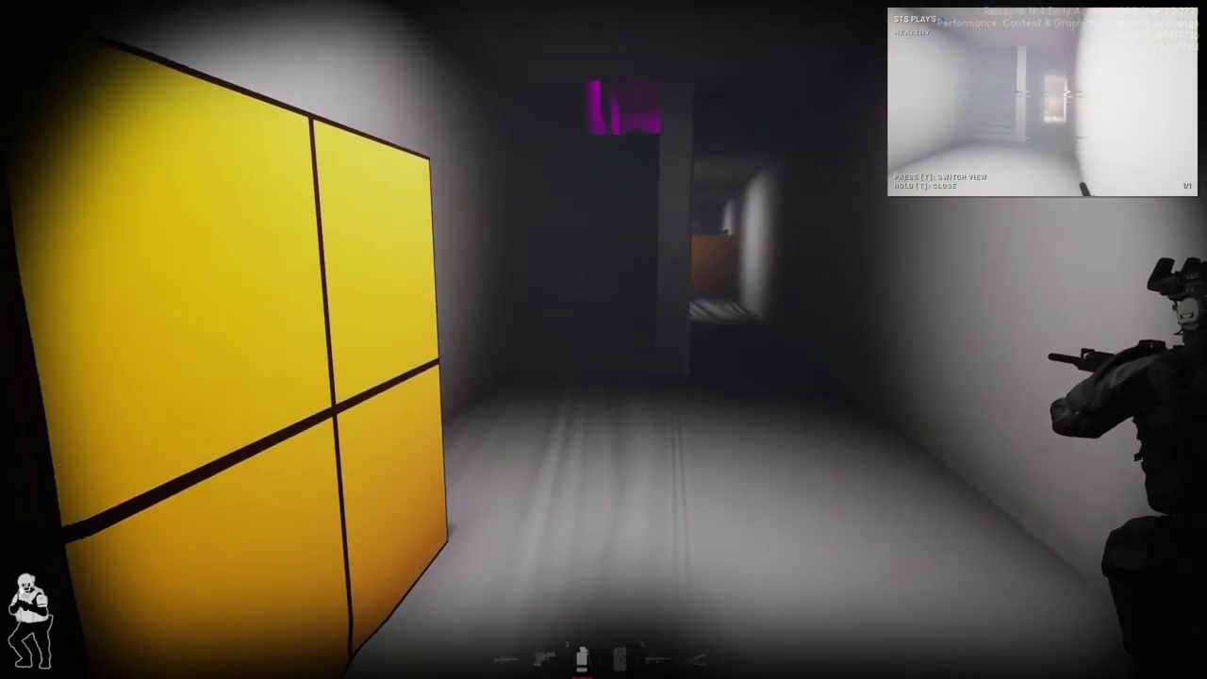
{"action": "key", "text": "w"}
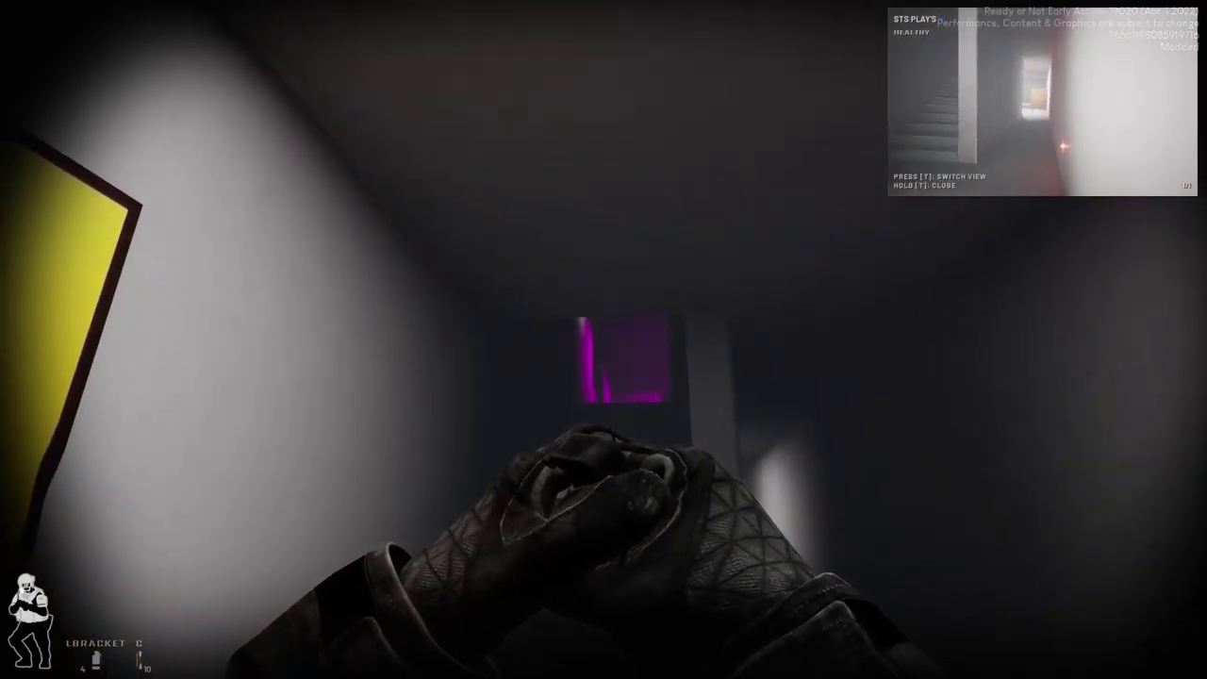
{"action": "key", "text": "w"}
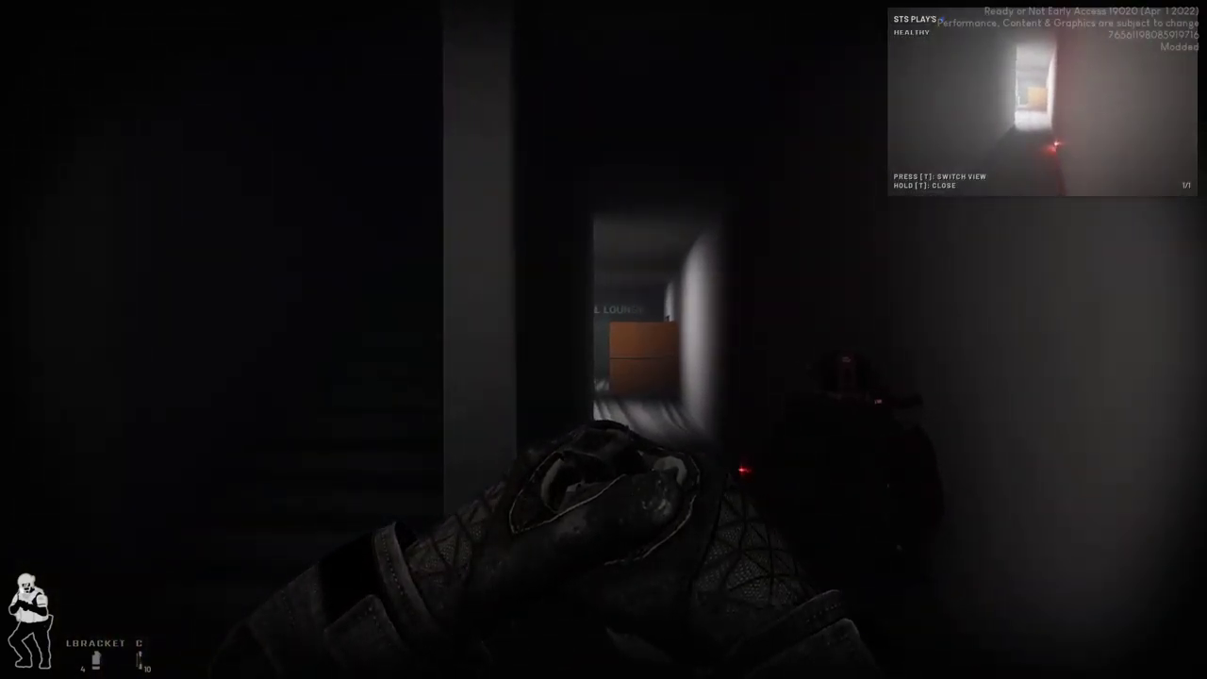
{"action": "key", "text": "w"}
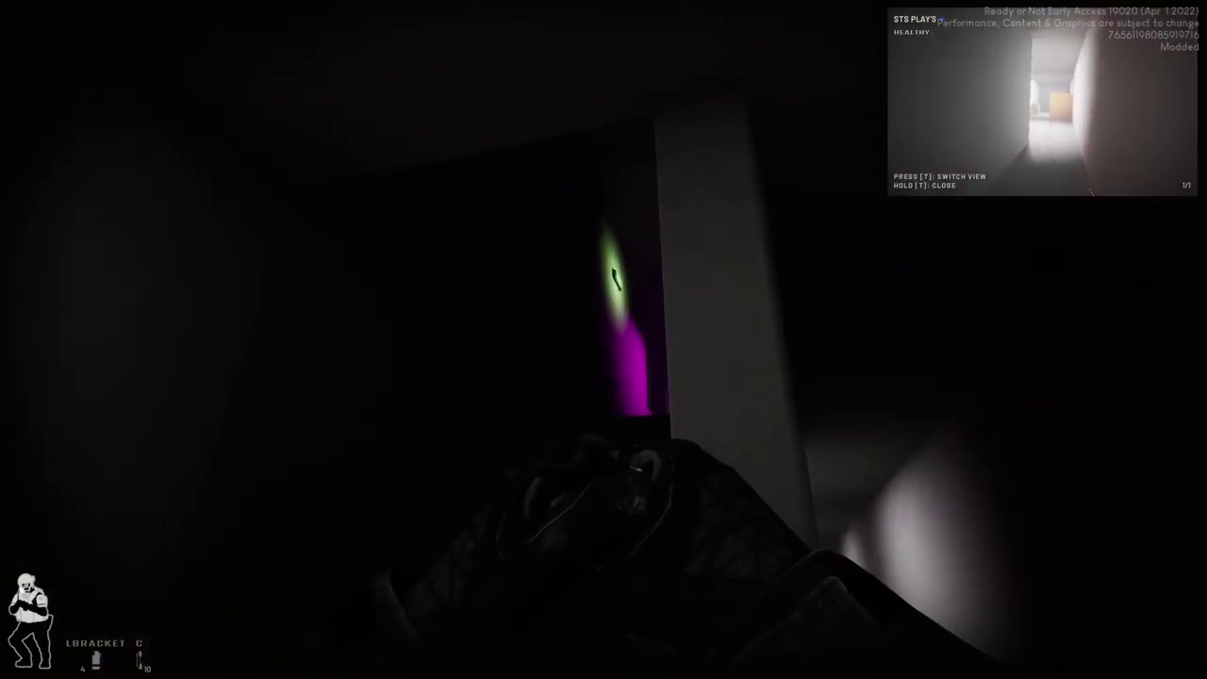
{"action": "key", "text": "x"}
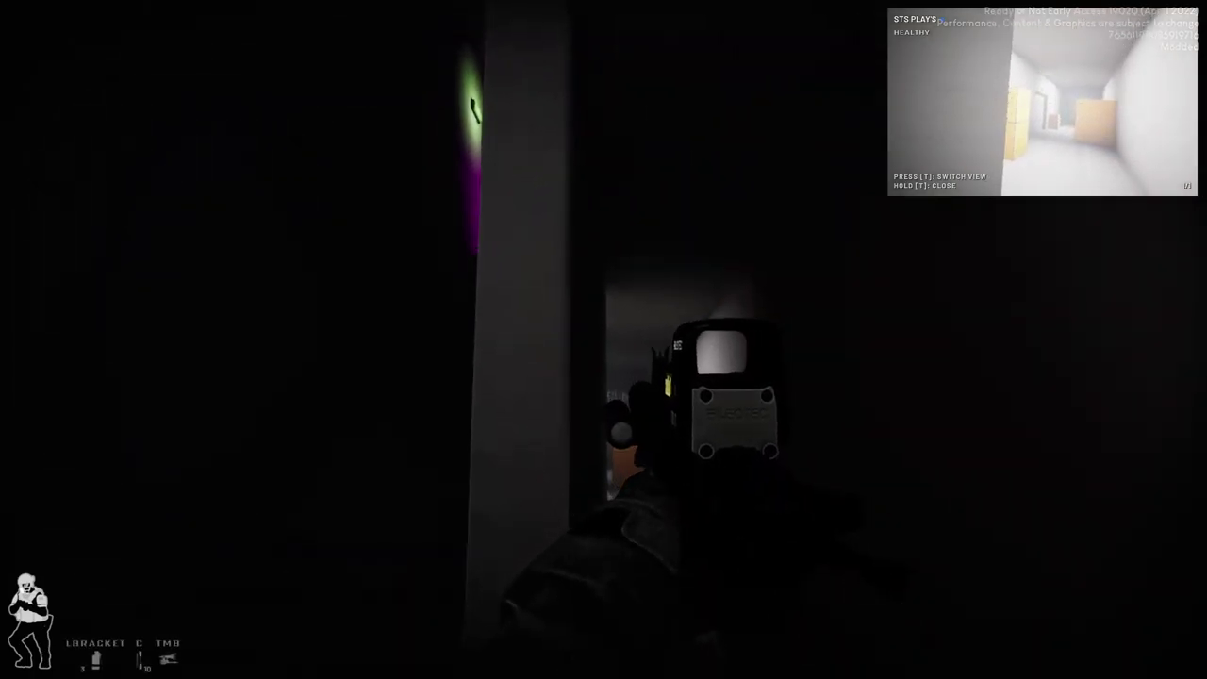
{"action": "key", "text": "w"}
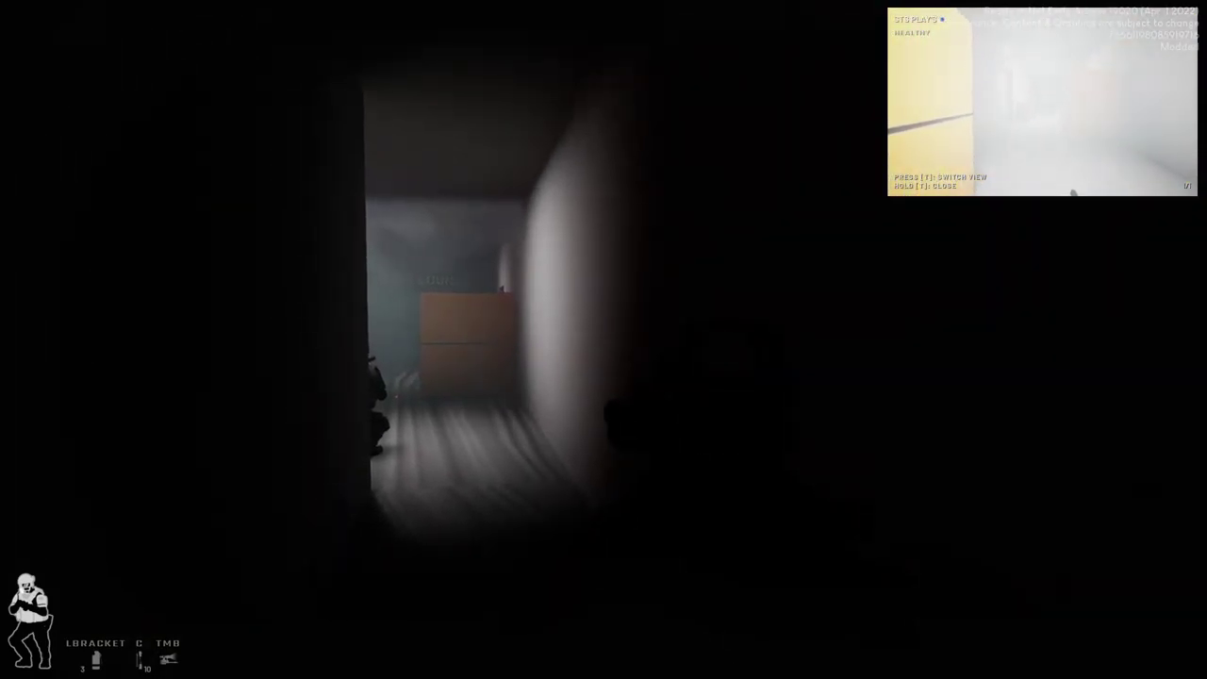
{"action": "key", "text": "2"}
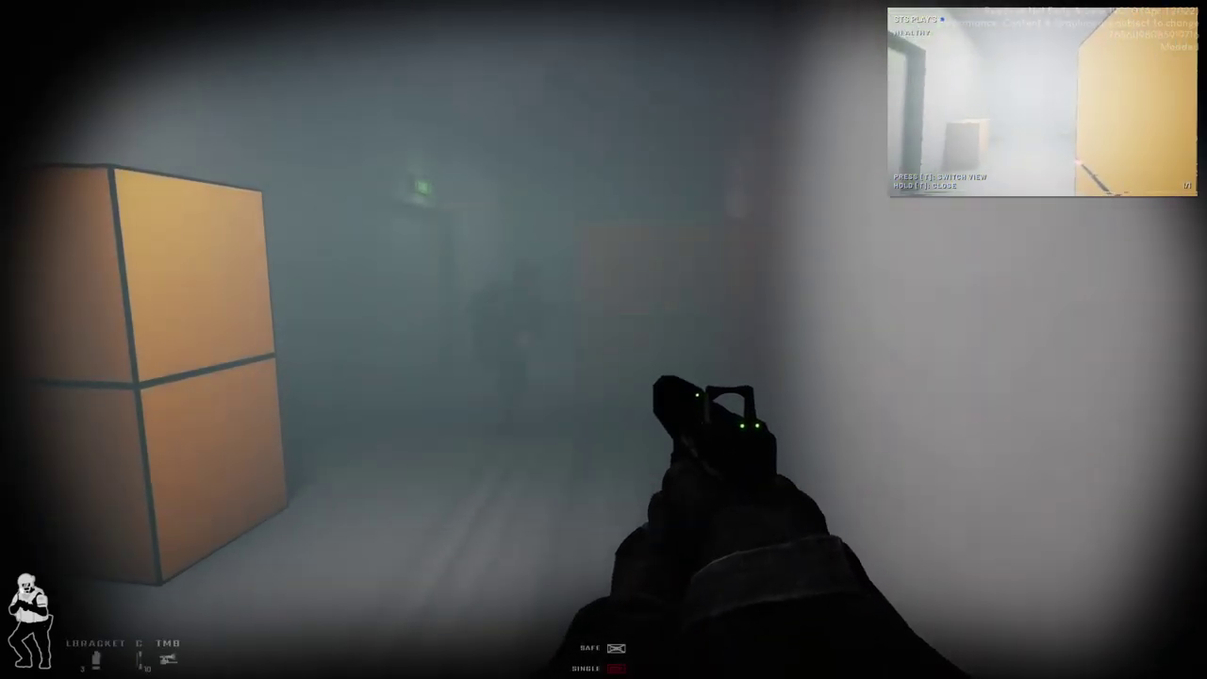
{"action": "key", "text": "w"}
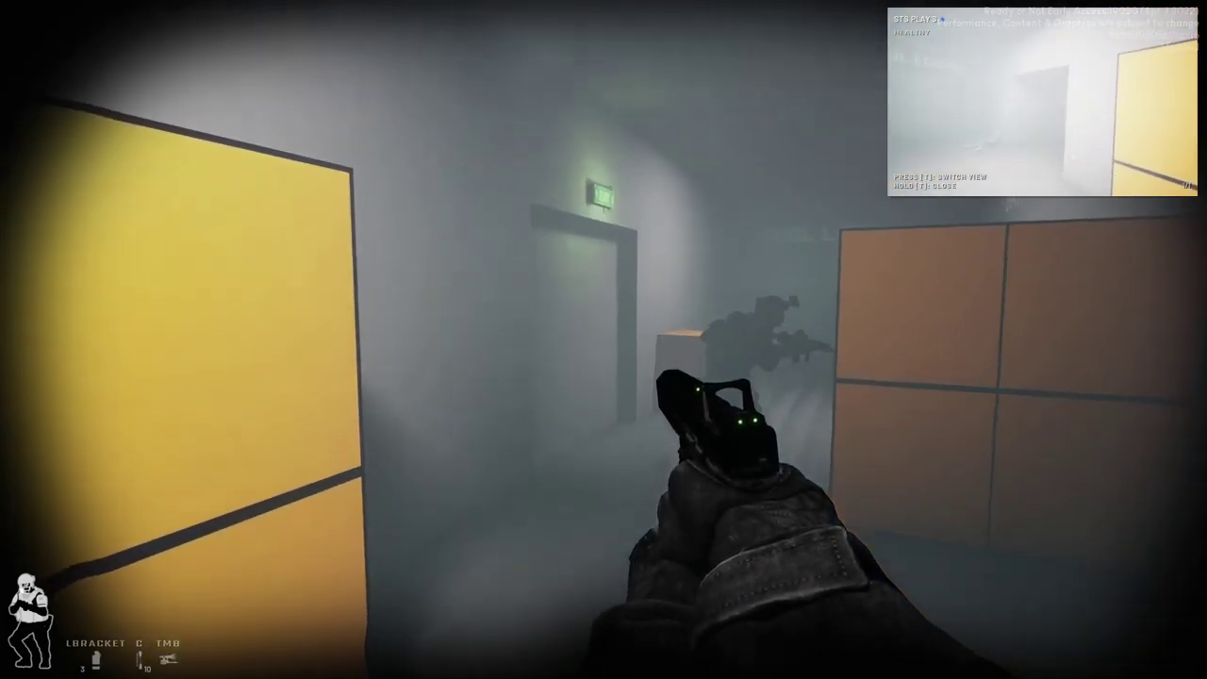
{"action": "key", "text": "w"}
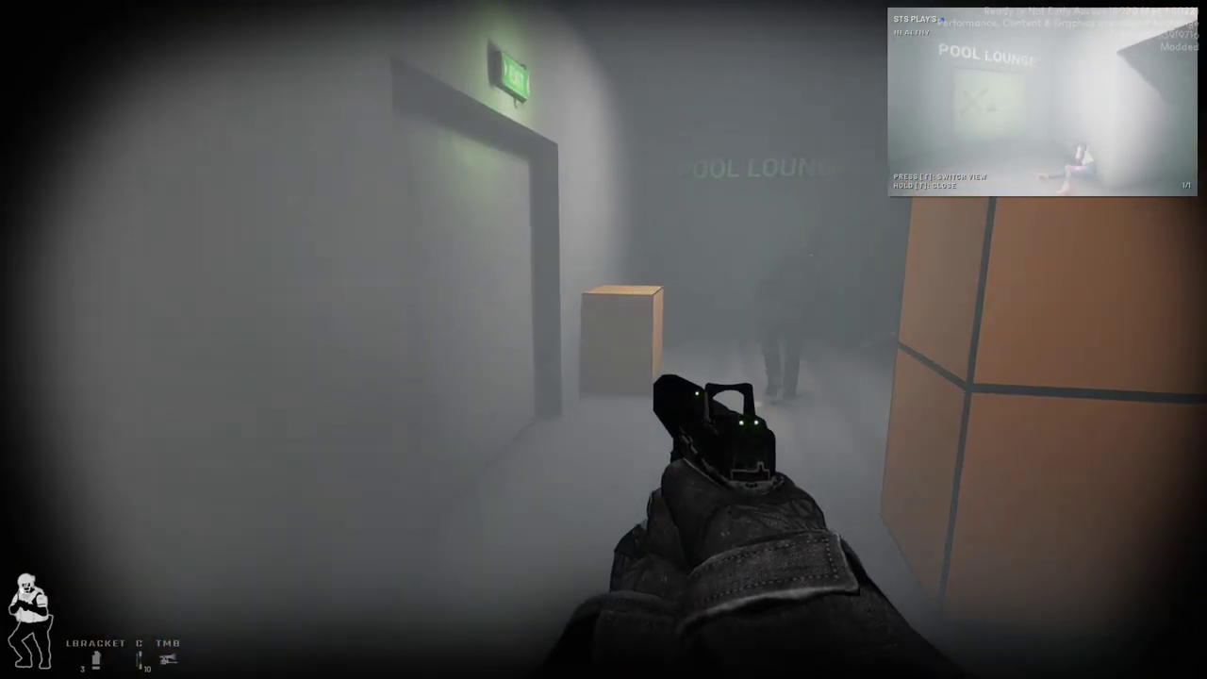
{"action": "key", "text": "w"}
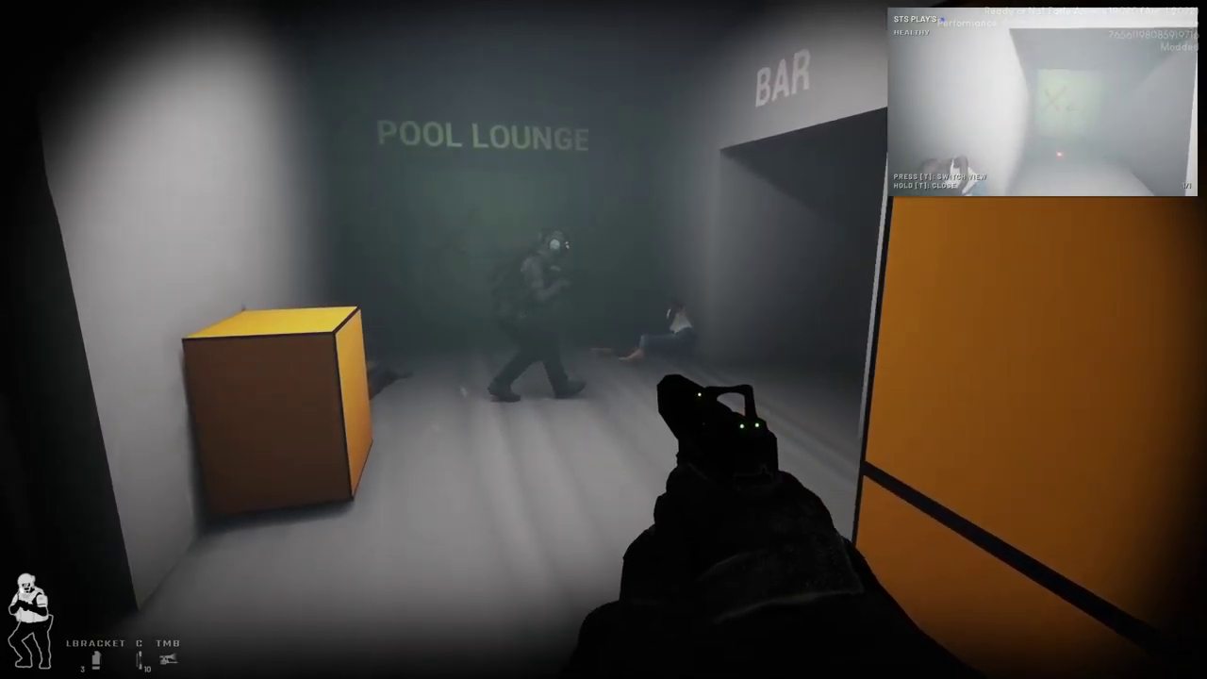
{"action": "key", "text": "w"}
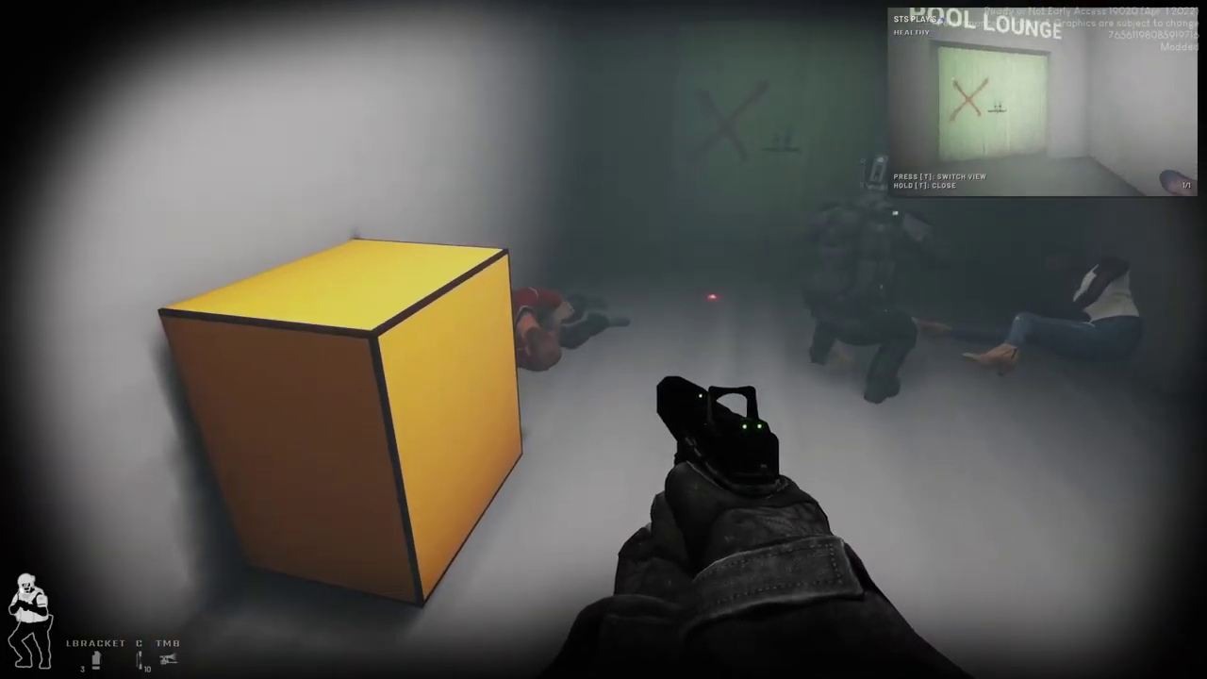
{"action": "key", "text": "w"}
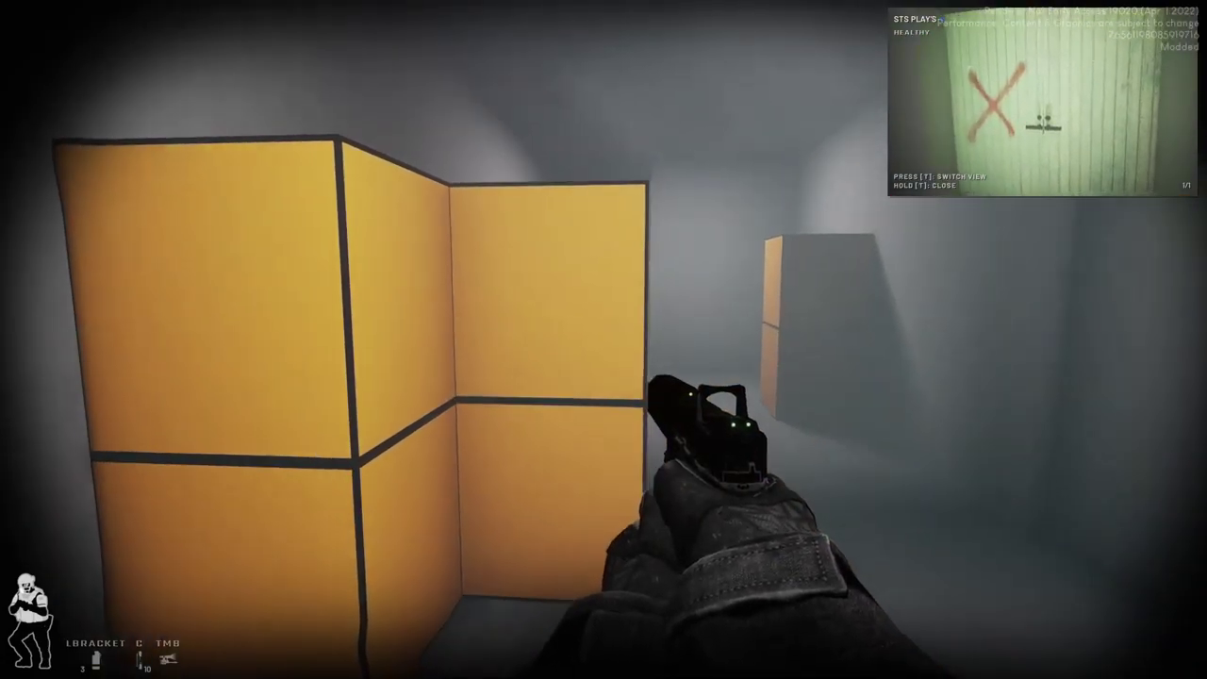
{"action": "key", "text": "w"}
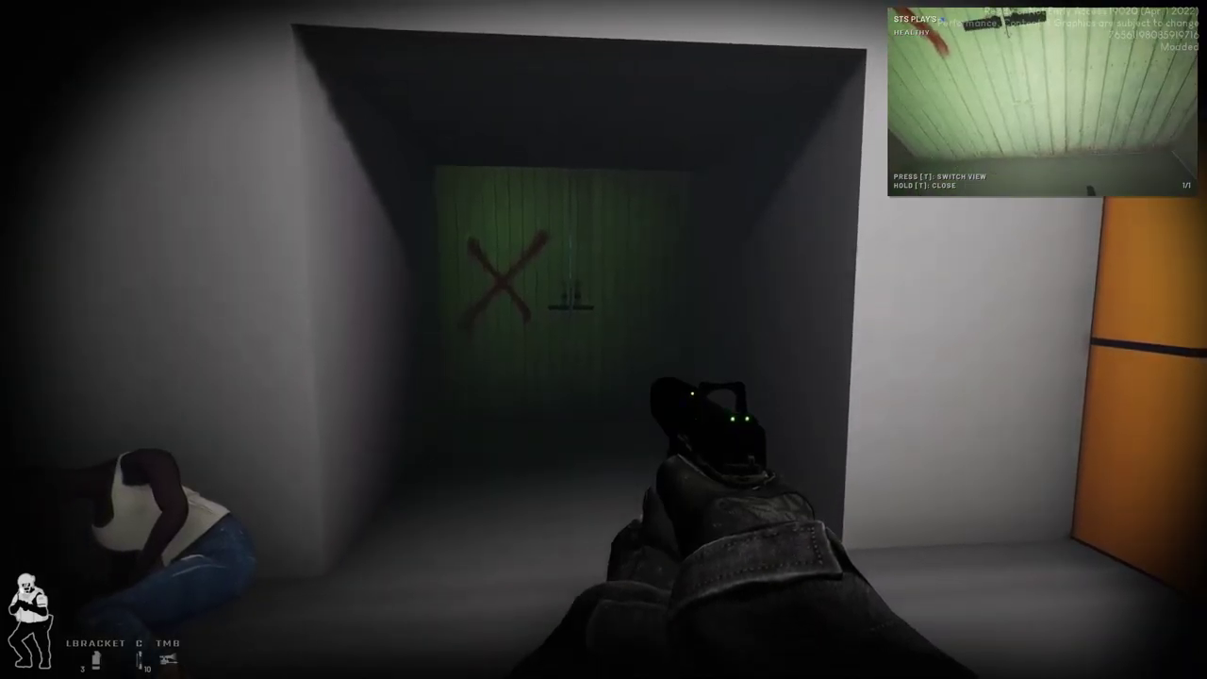
{"action": "key", "text": "w"}
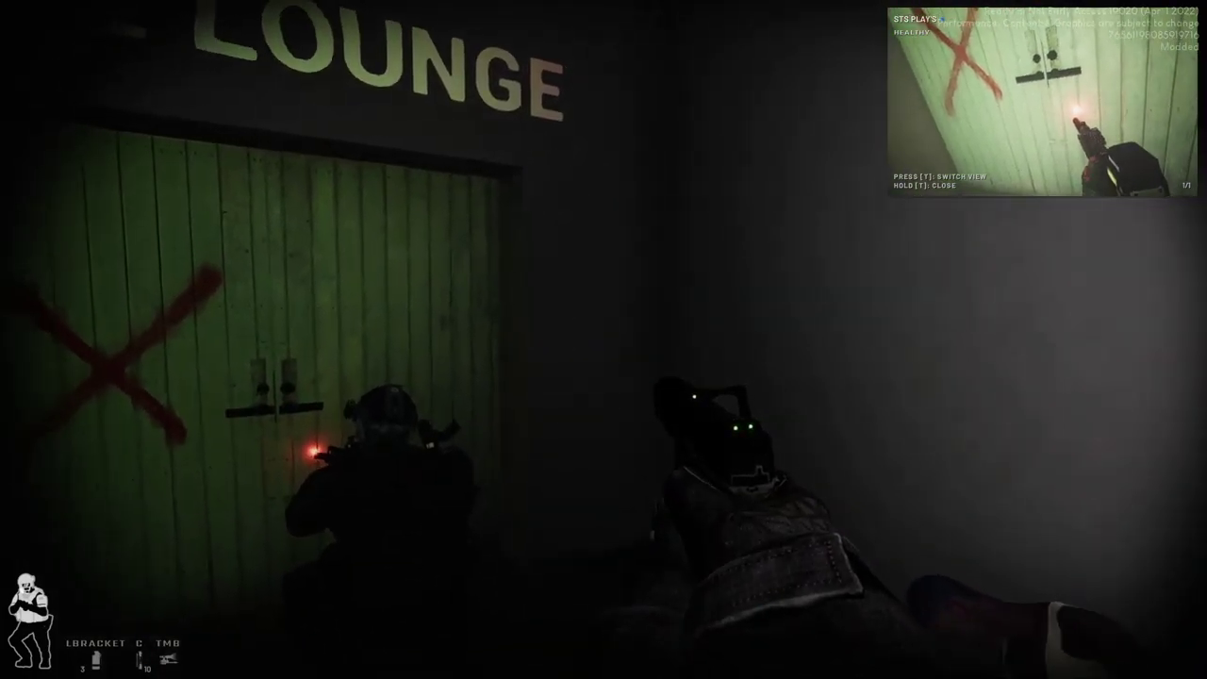
{"action": "key", "text": "w"}
{"action": "key", "text": "w"}
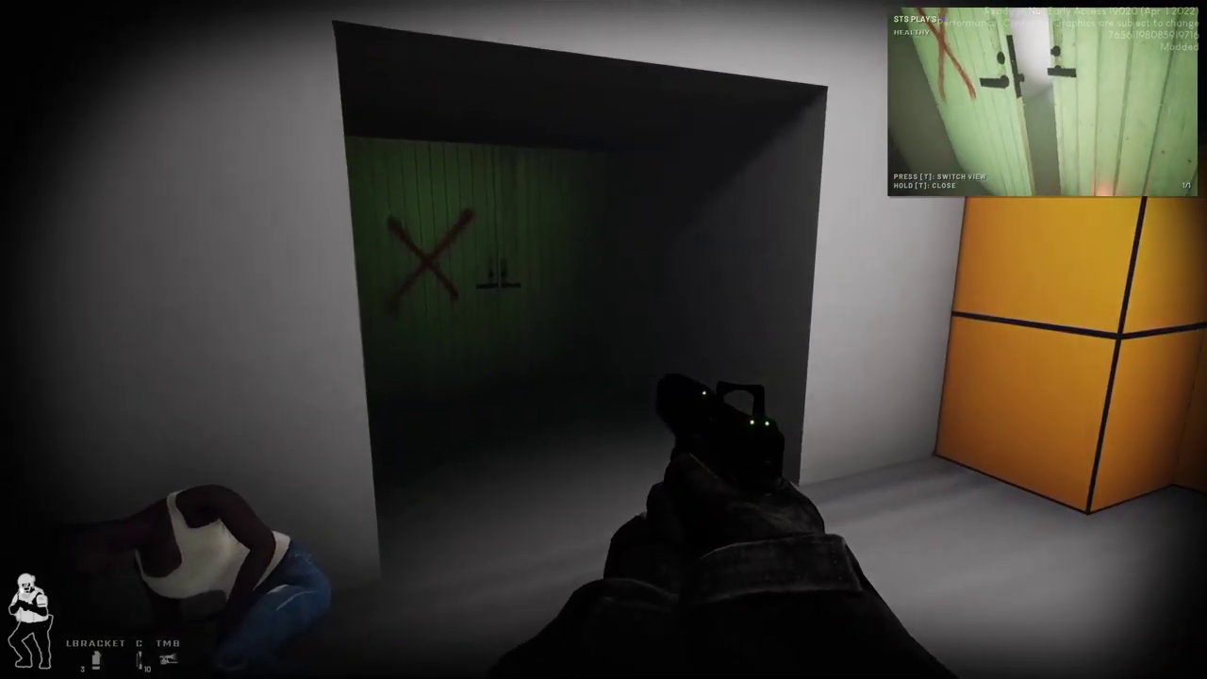
{"action": "key", "text": "w"}
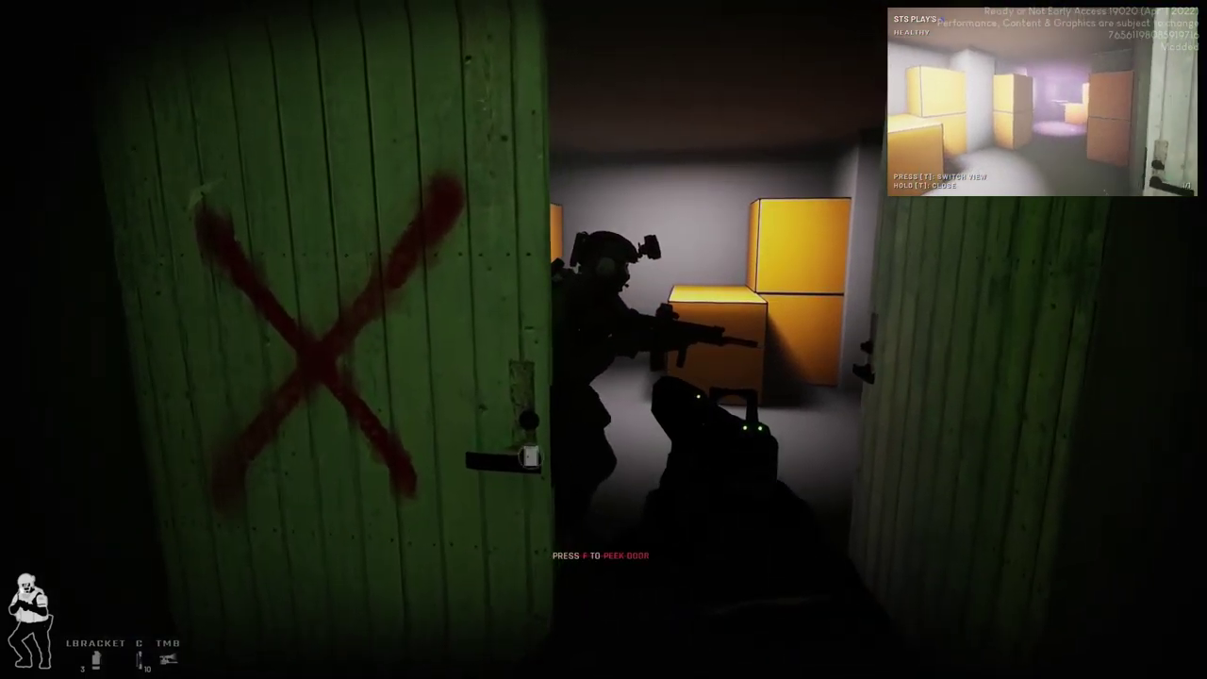
{"action": "key", "text": "w"}
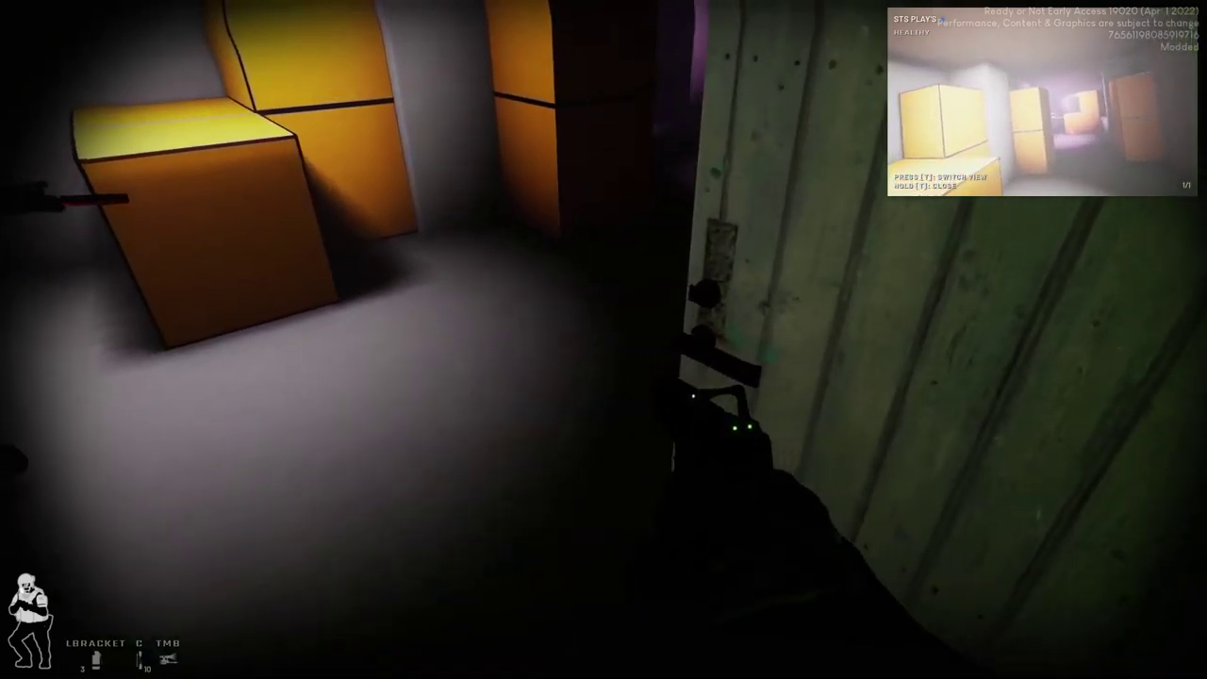
{"action": "key", "text": "w"}
{"action": "key", "text": "w"}
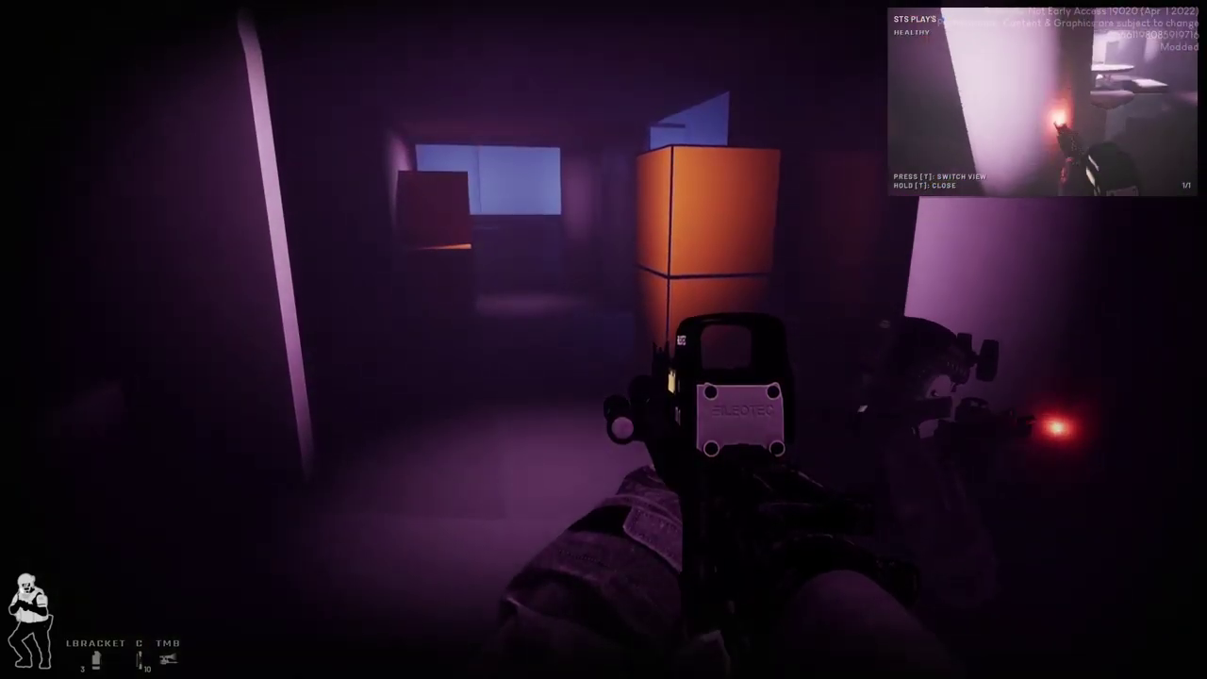
{"action": "key", "text": "w"}
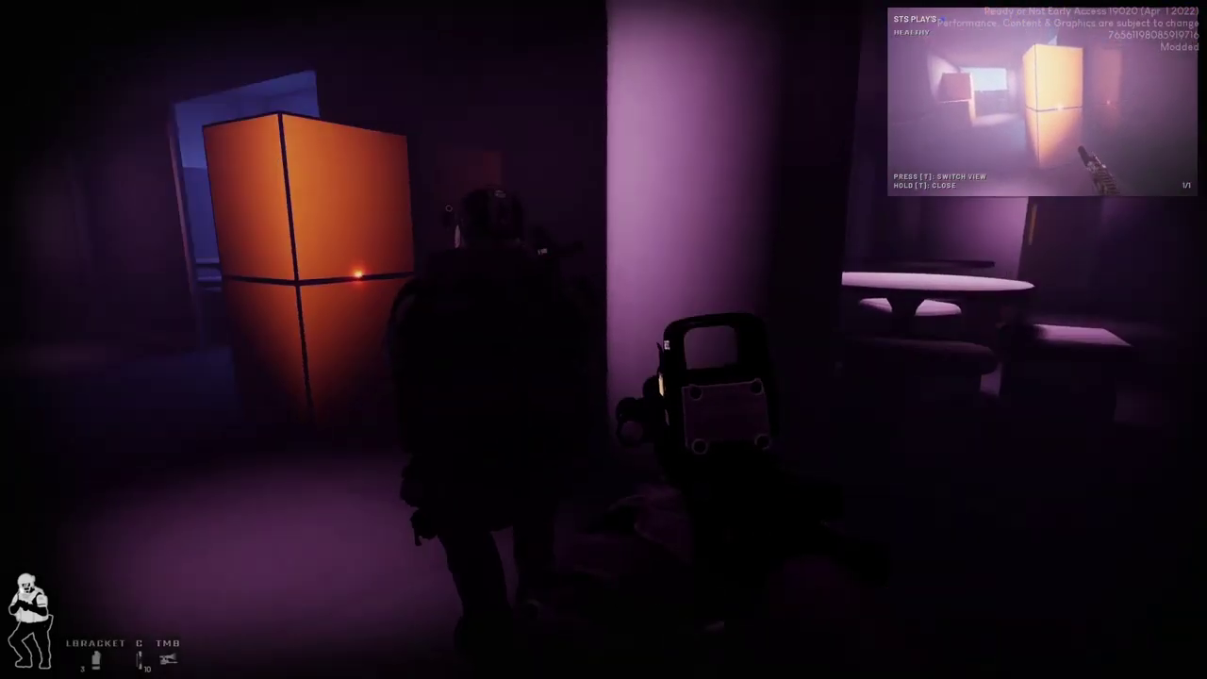
{"action": "key", "text": "w"}
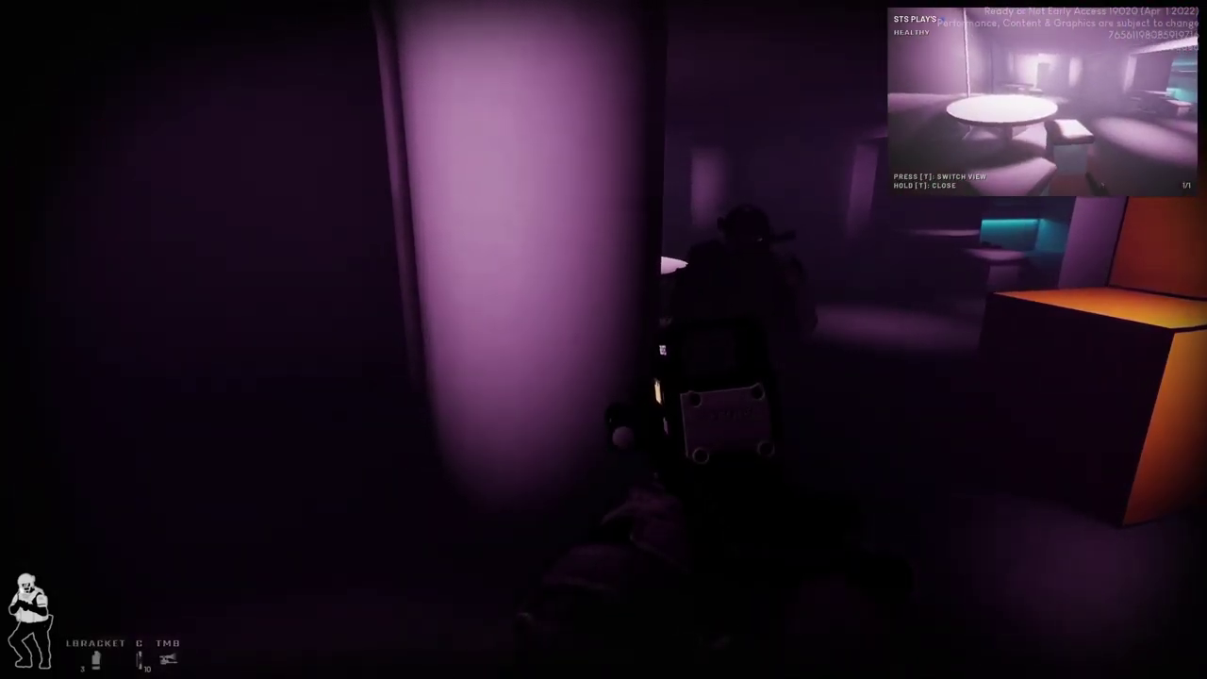
{"action": "key", "text": "w"}
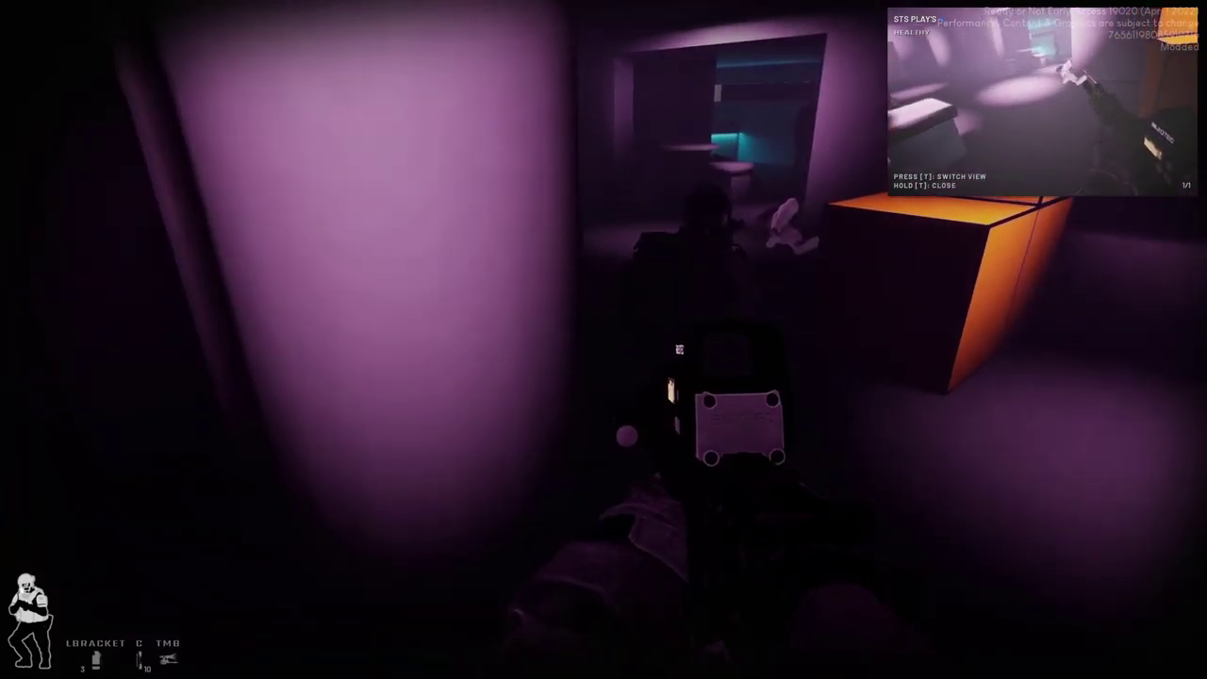
{"action": "key", "text": "w"}
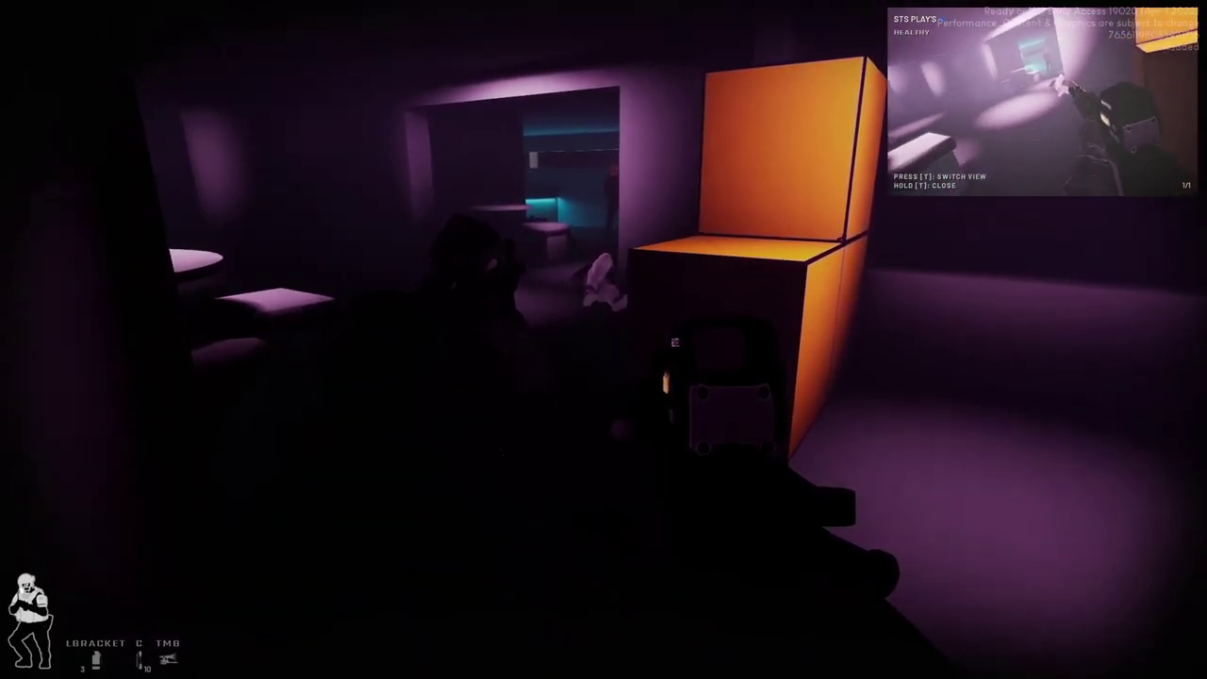
{"action": "key", "text": "a"}
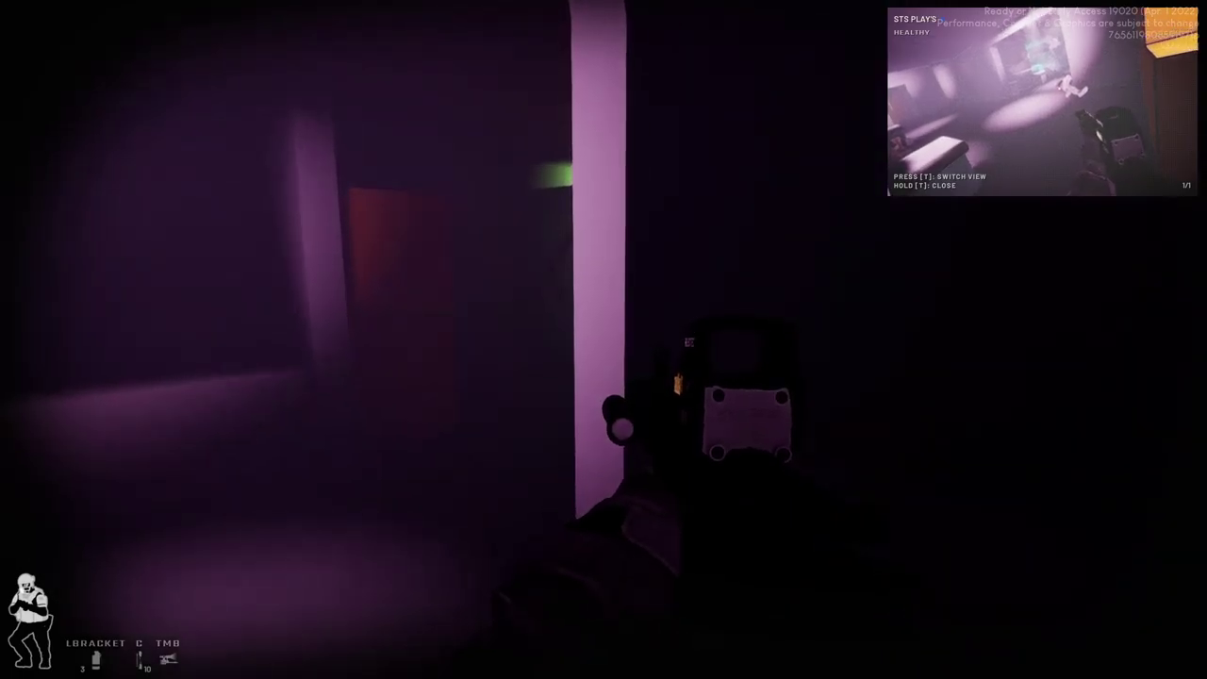
{"action": "key", "text": "w"}
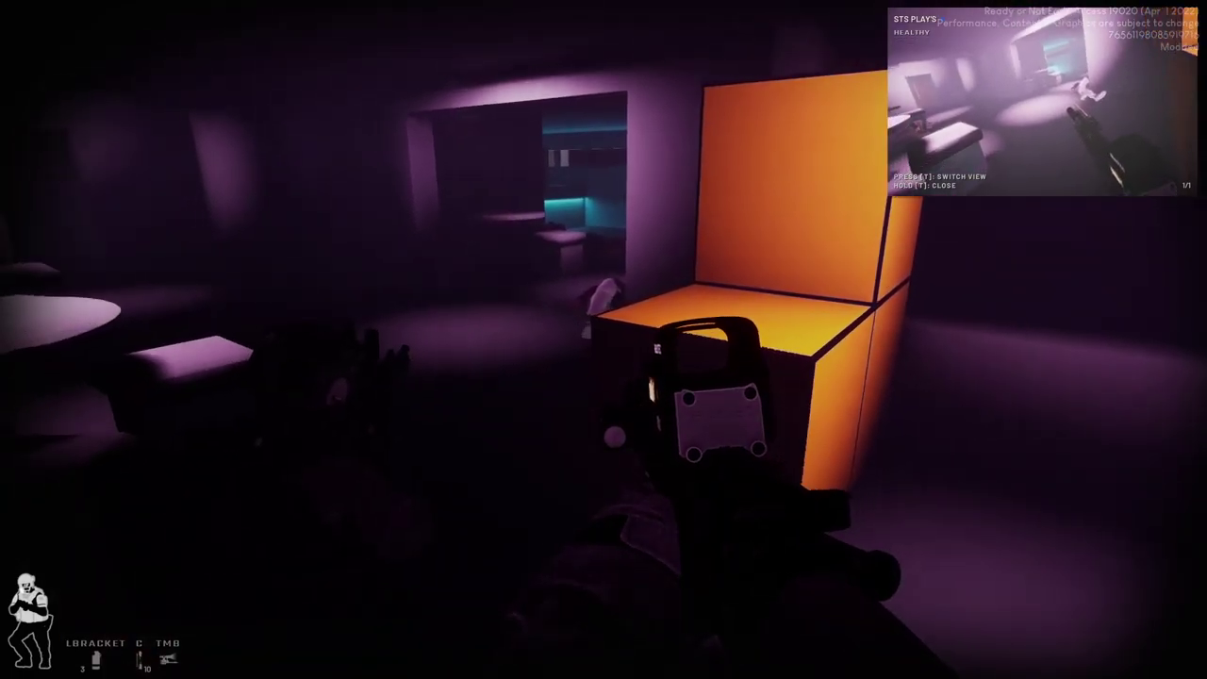
{"action": "key", "text": "a"}
{"action": "key", "text": "w"}
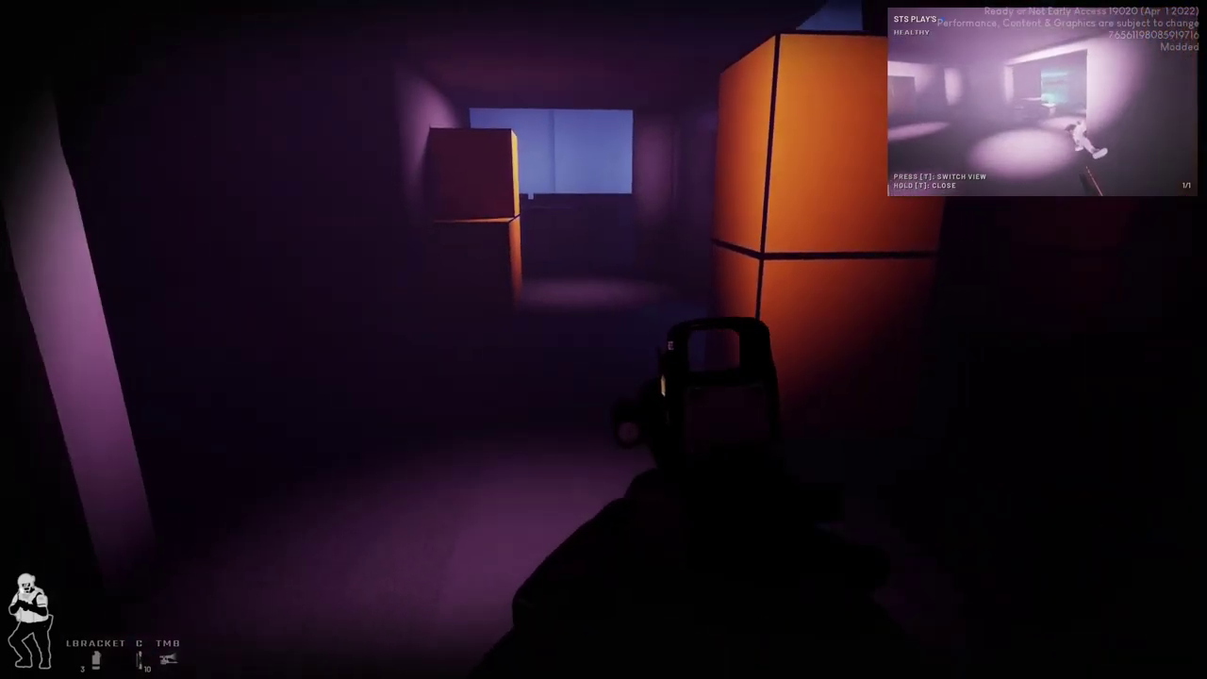
{"action": "key", "text": "w"}
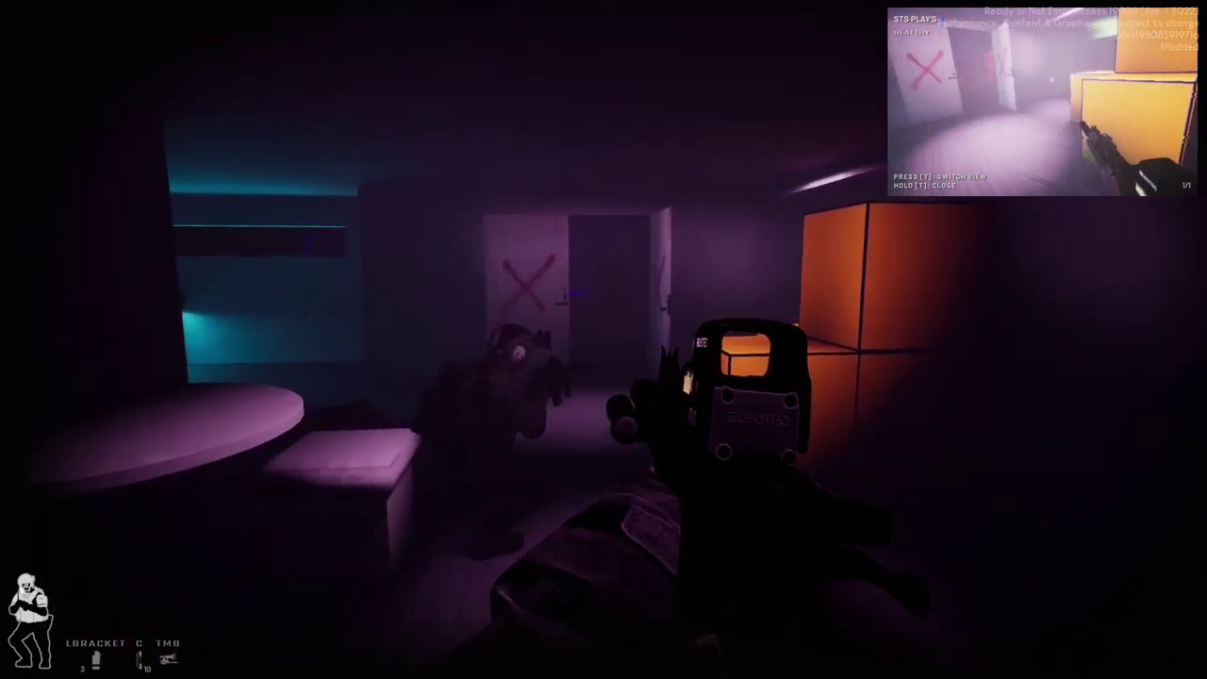
{"action": "key", "text": "w"}
{"action": "key", "text": "w"}
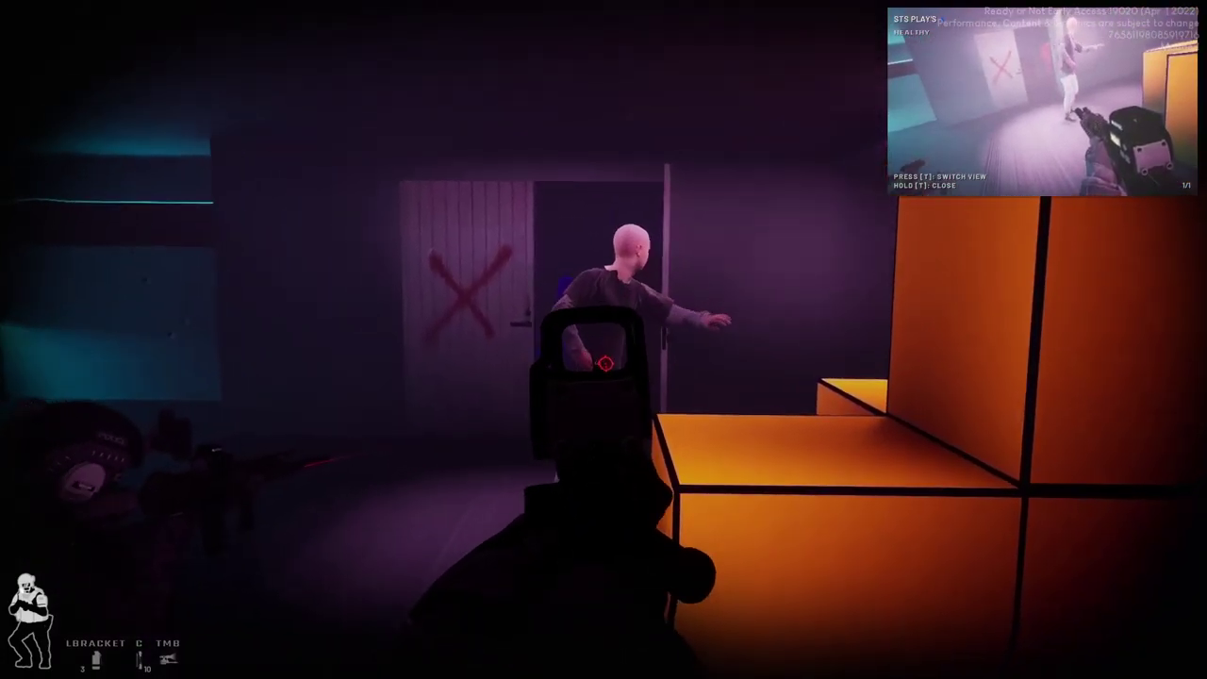
{"action": "key", "text": "w"}
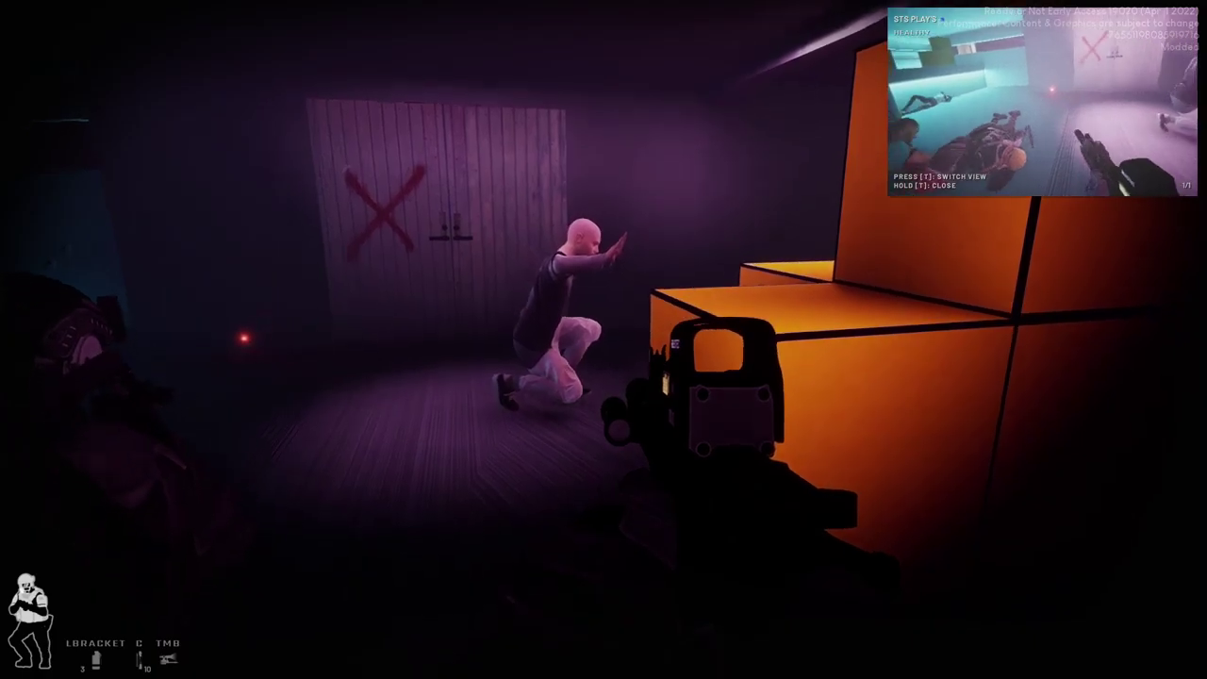
{"action": "key", "text": "w"}
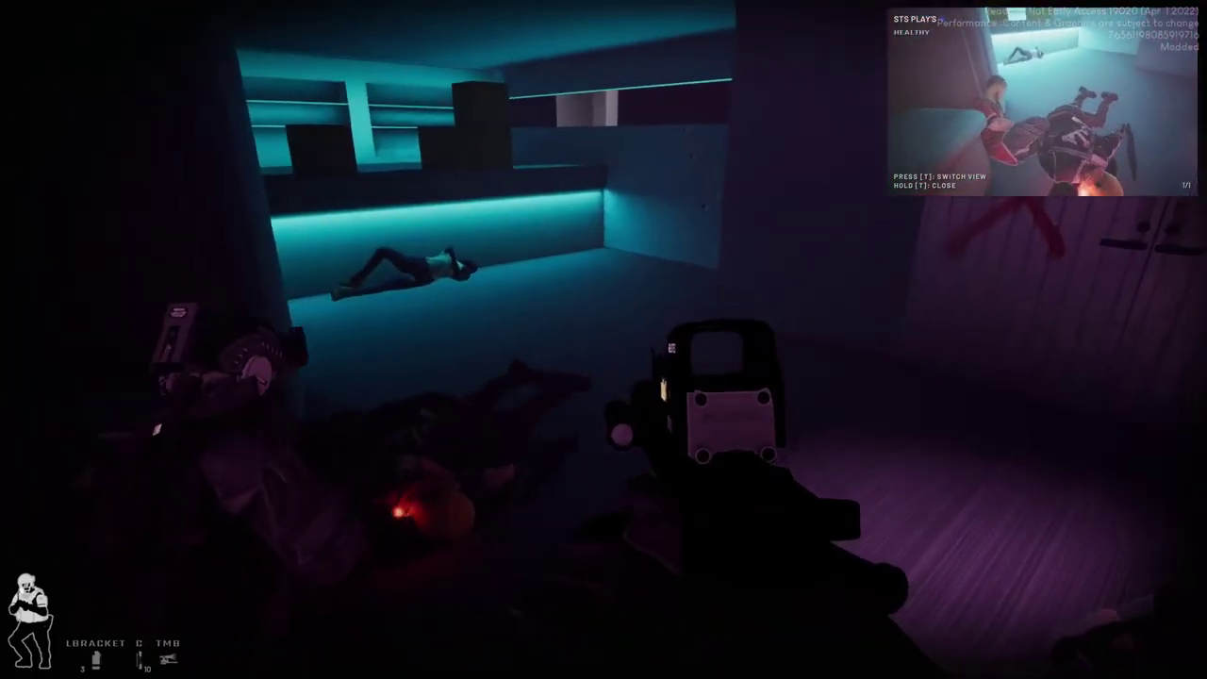
{"action": "key", "text": "f"}
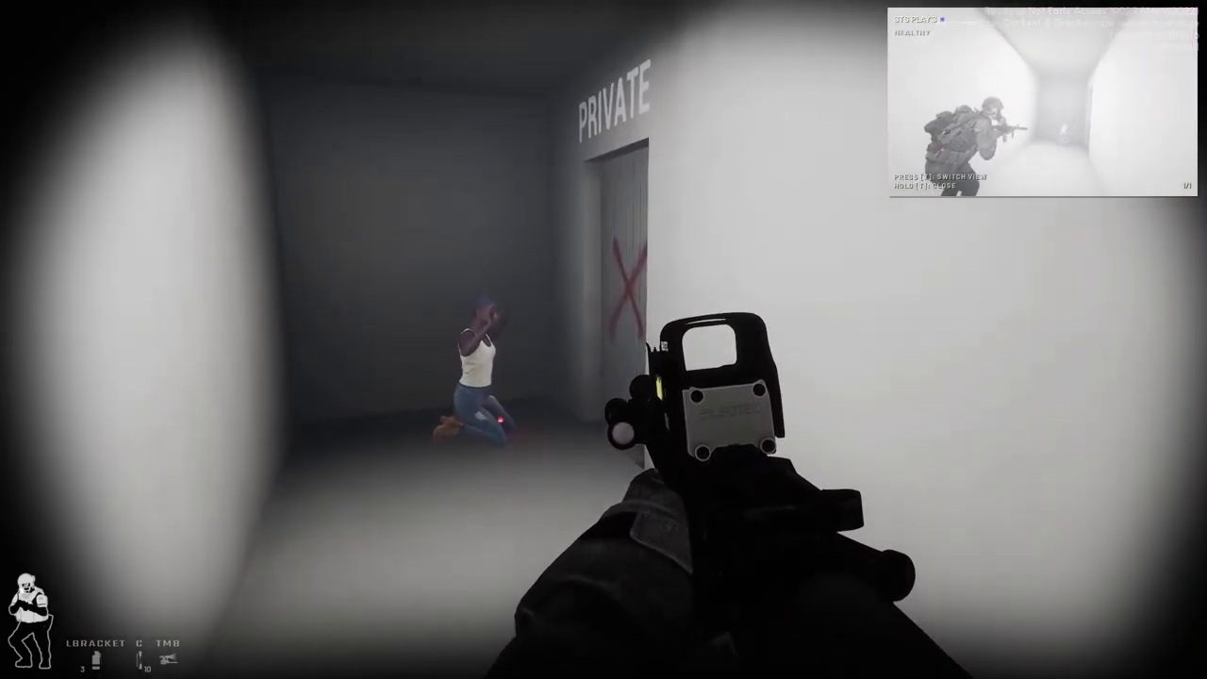
{"action": "key", "text": "w"}
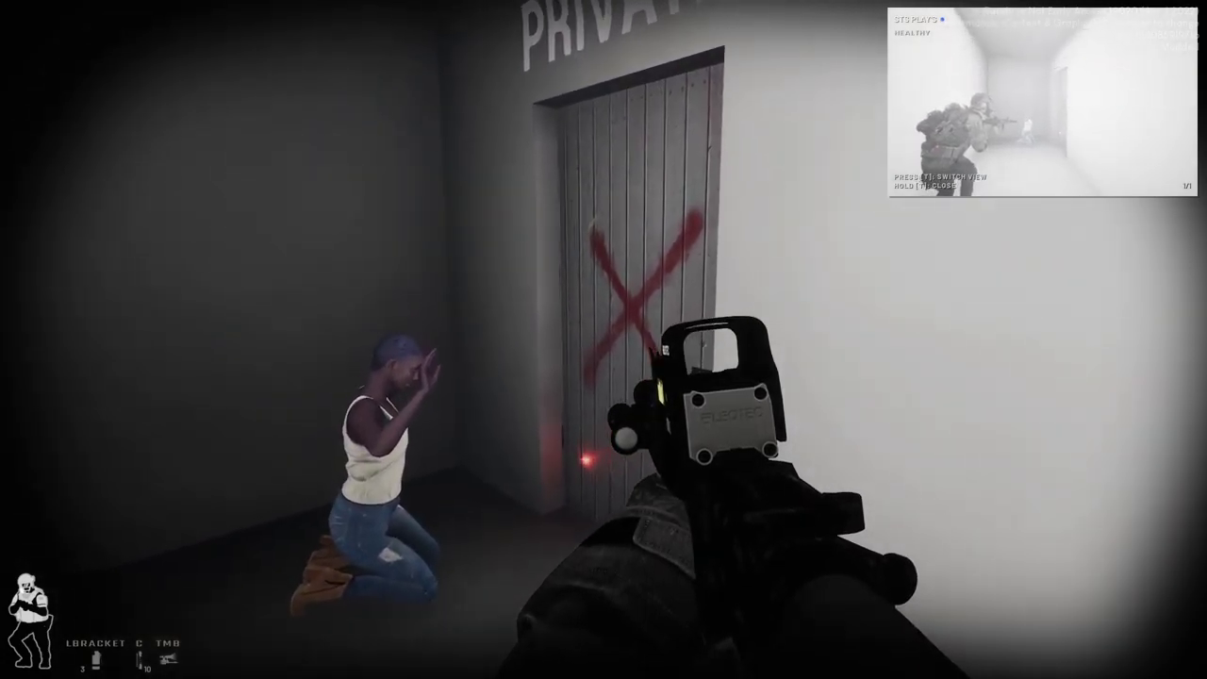
{"action": "key", "text": "f"}
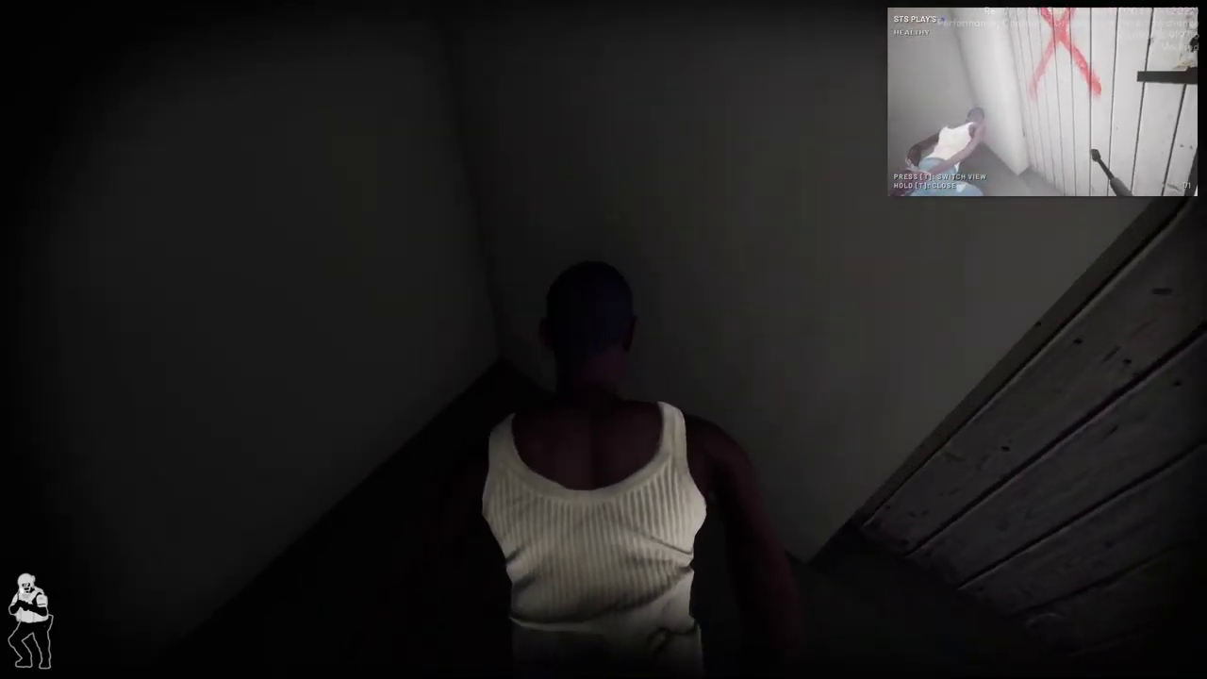
{"action": "key", "text": "f"}
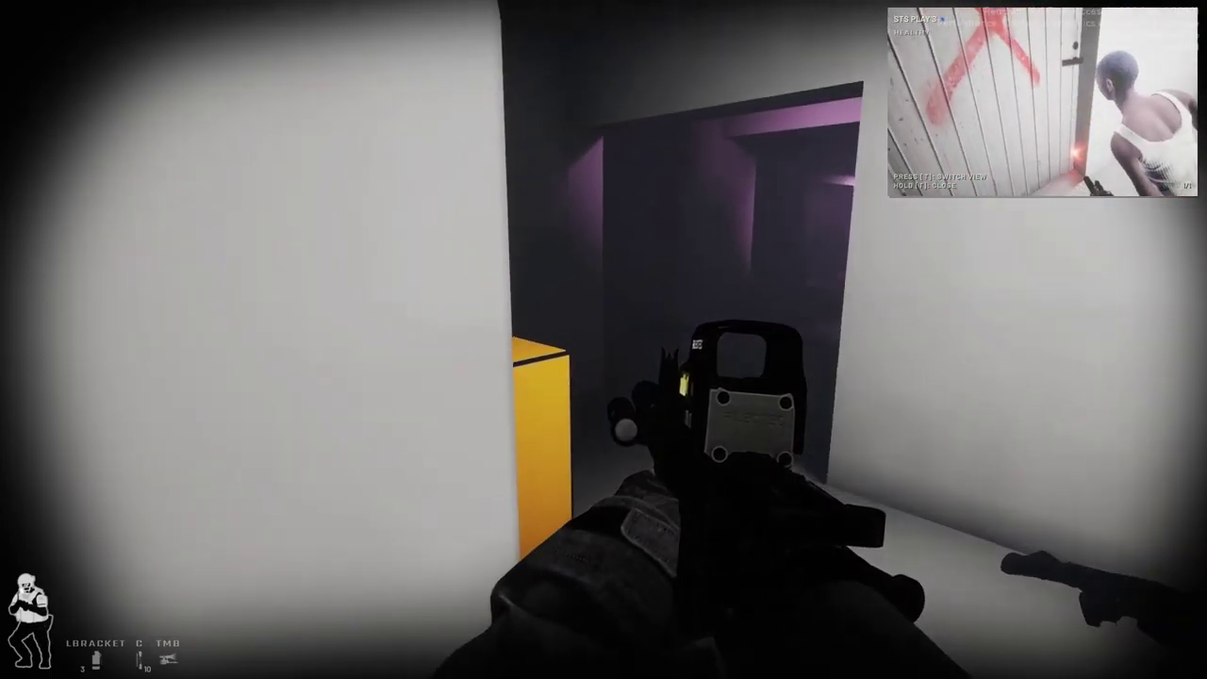
{"action": "key", "text": "w"}
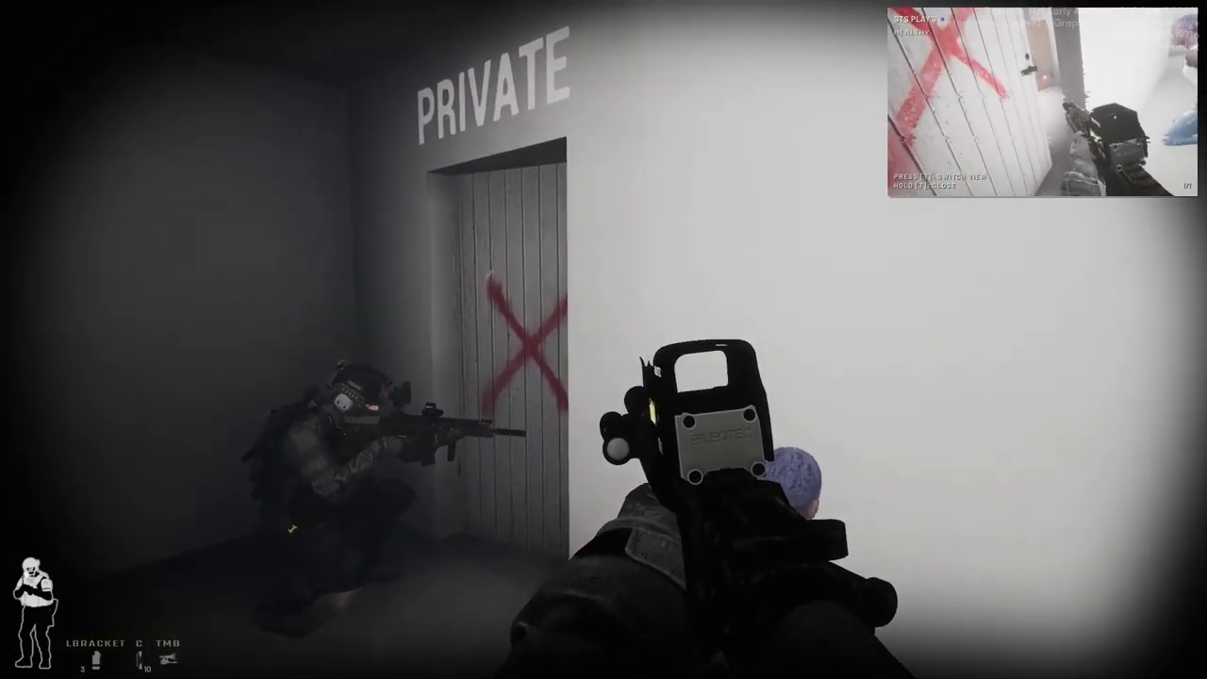
{"action": "key", "text": "w"}
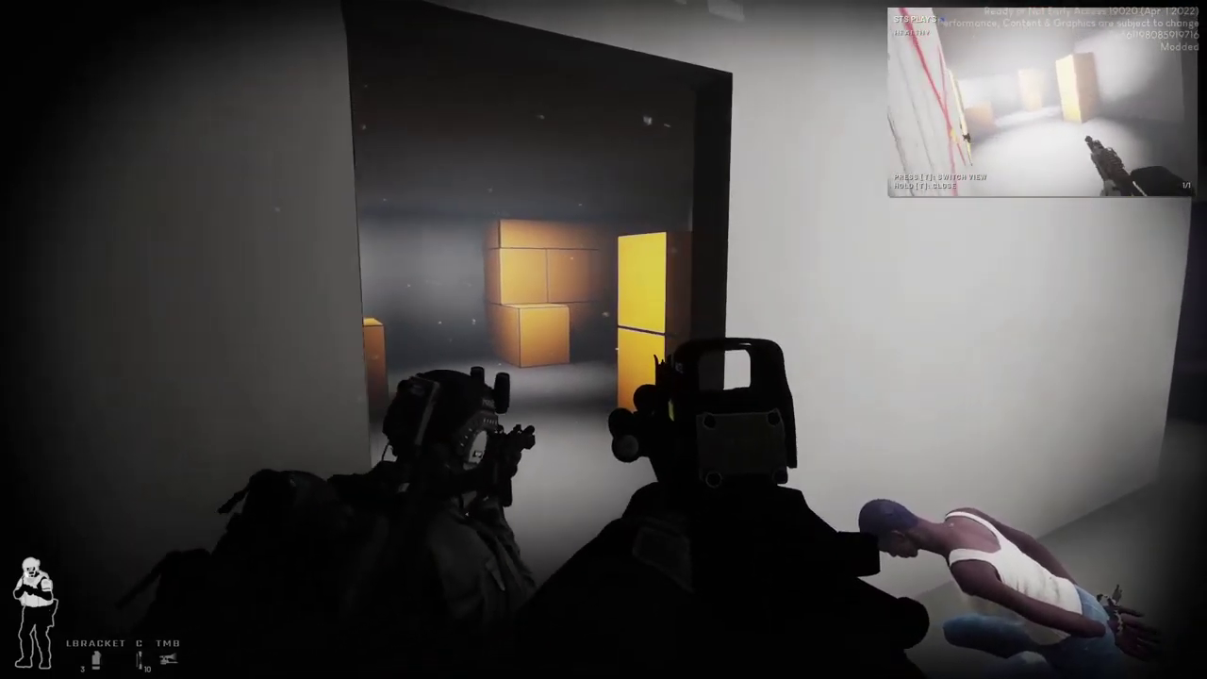
{"action": "key", "text": "w"}
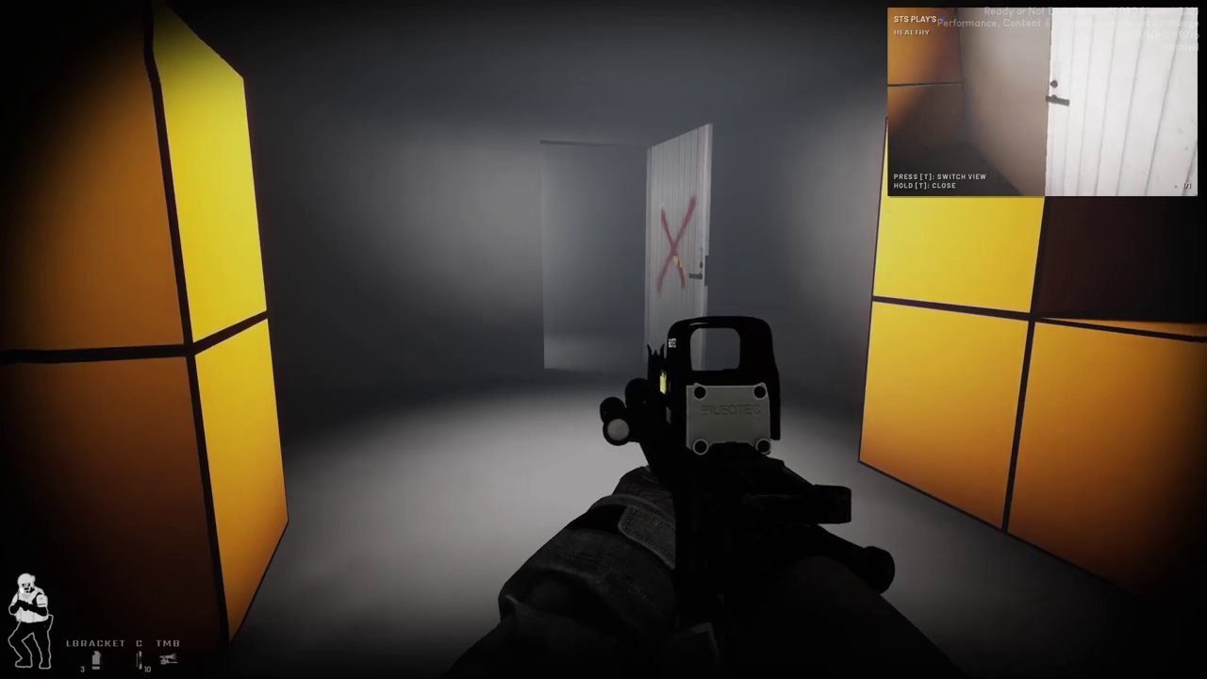
{"action": "key", "text": "w"}
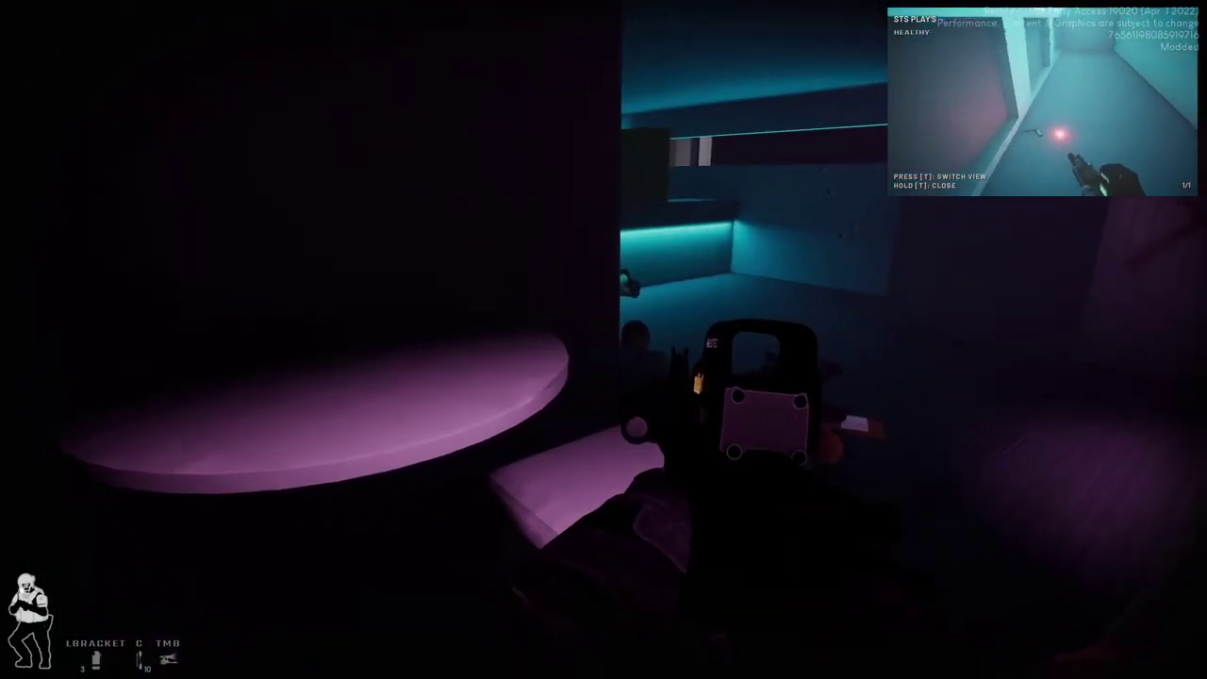
{"action": "key", "text": "f"}
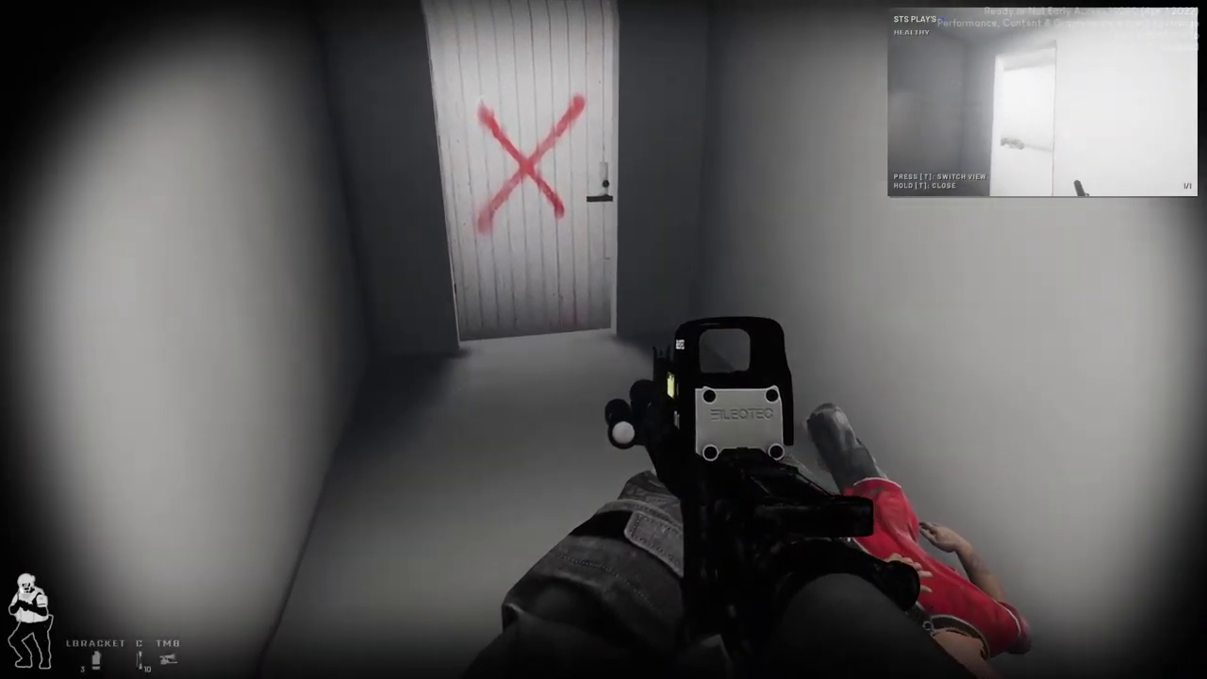
{"action": "key", "text": "w"}
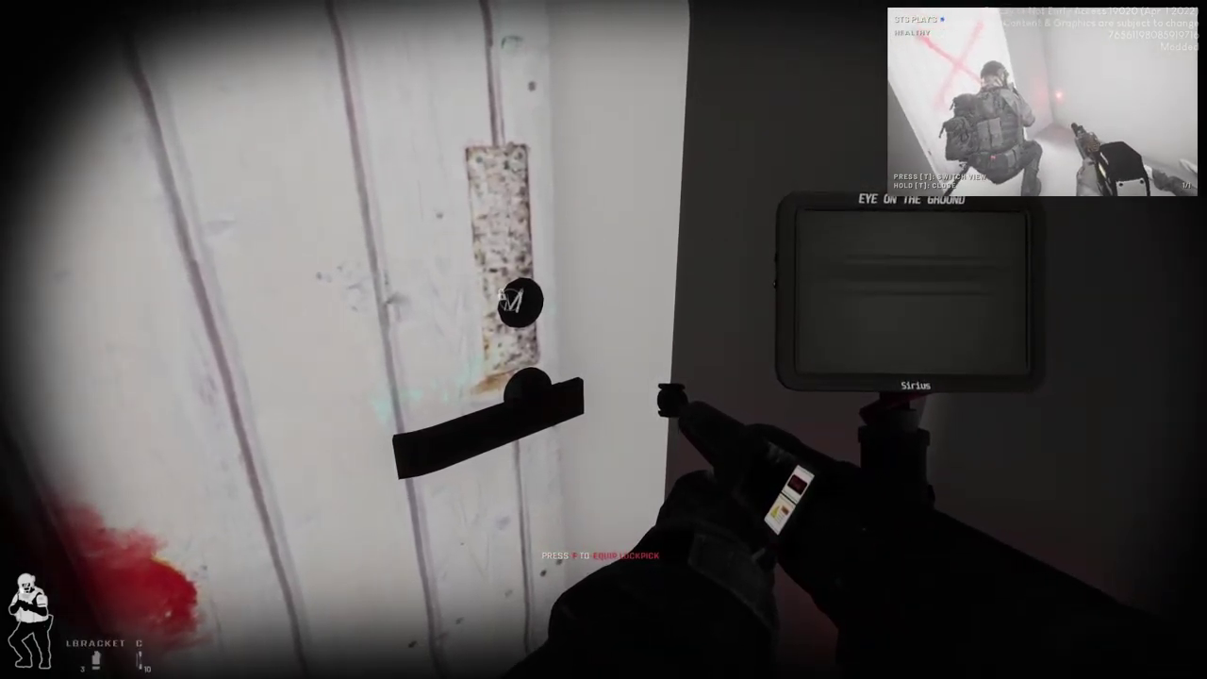
{"action": "key", "text": "f"}
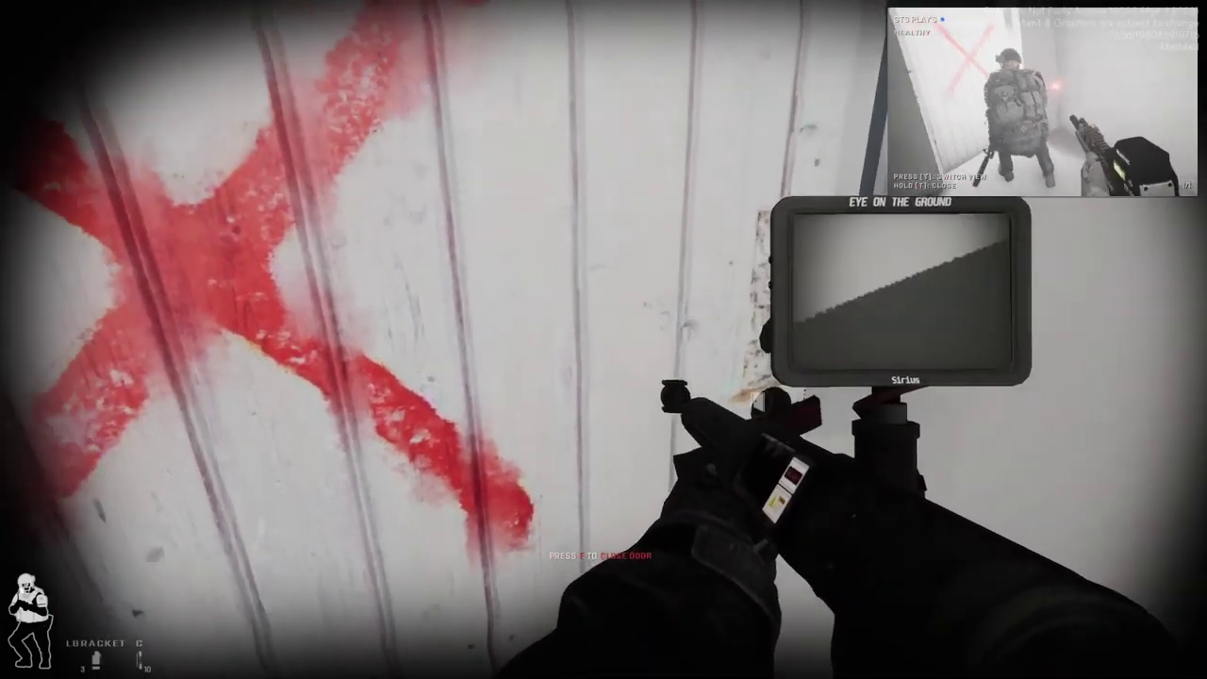
{"action": "key", "text": "f"}
{"action": "key", "text": "2"}
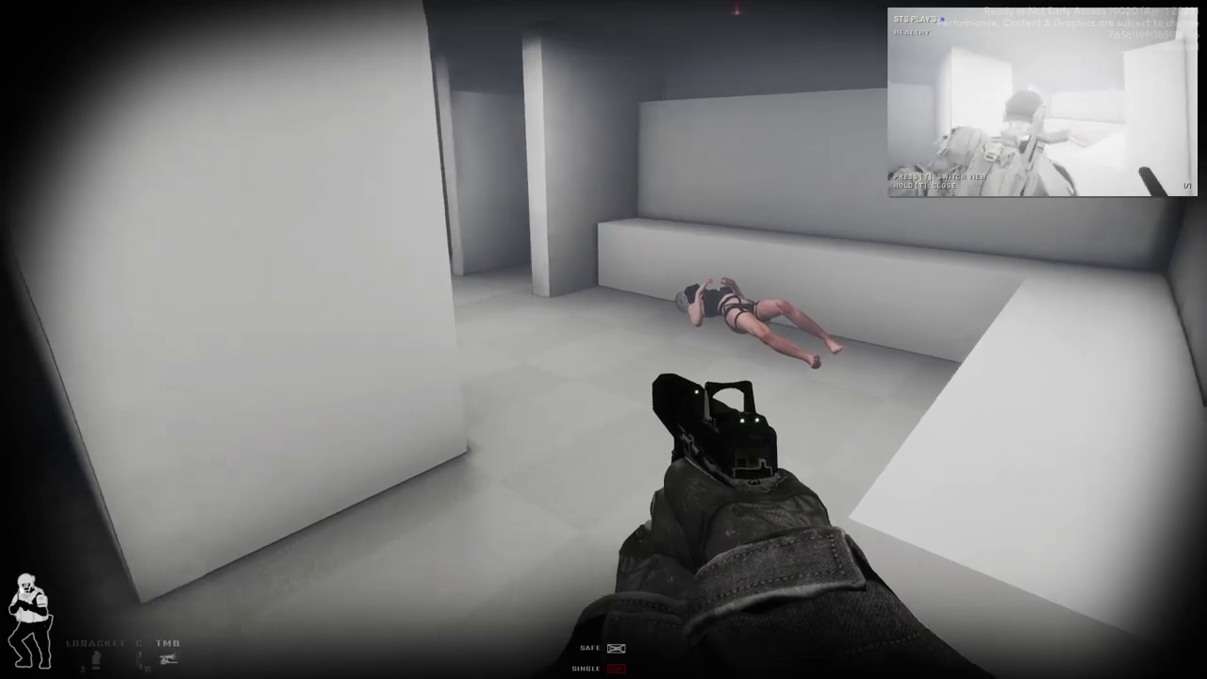
{"action": "key", "text": "w"}
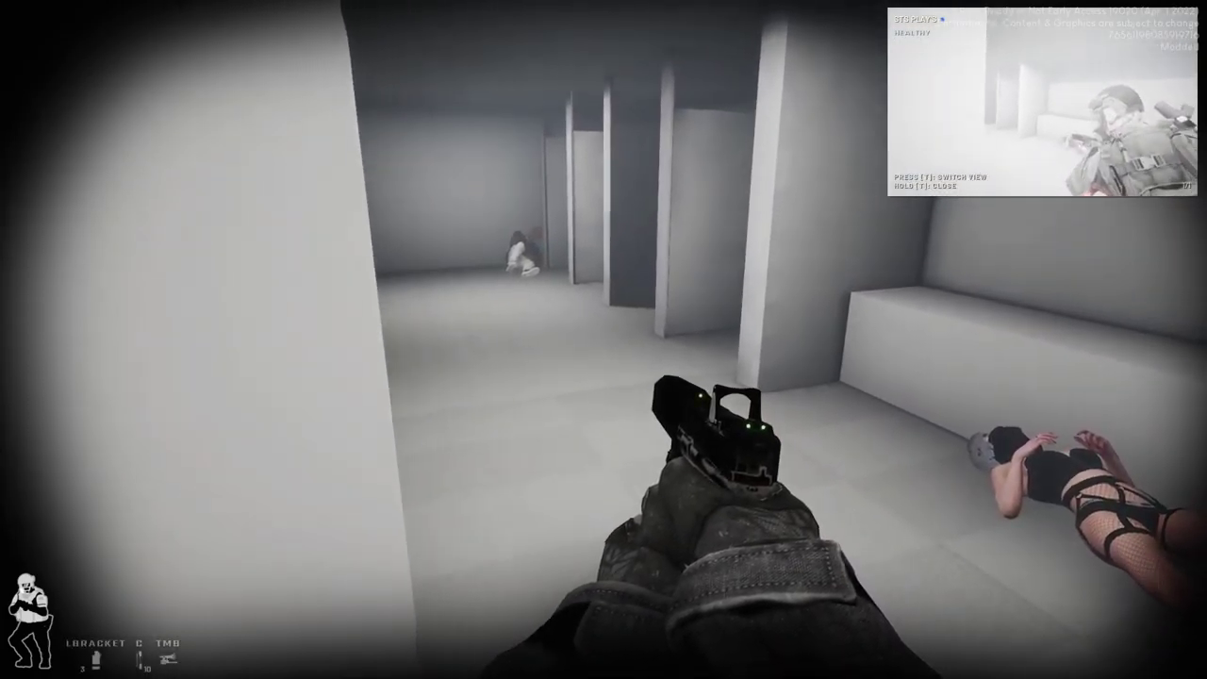
{"action": "key", "text": "w"}
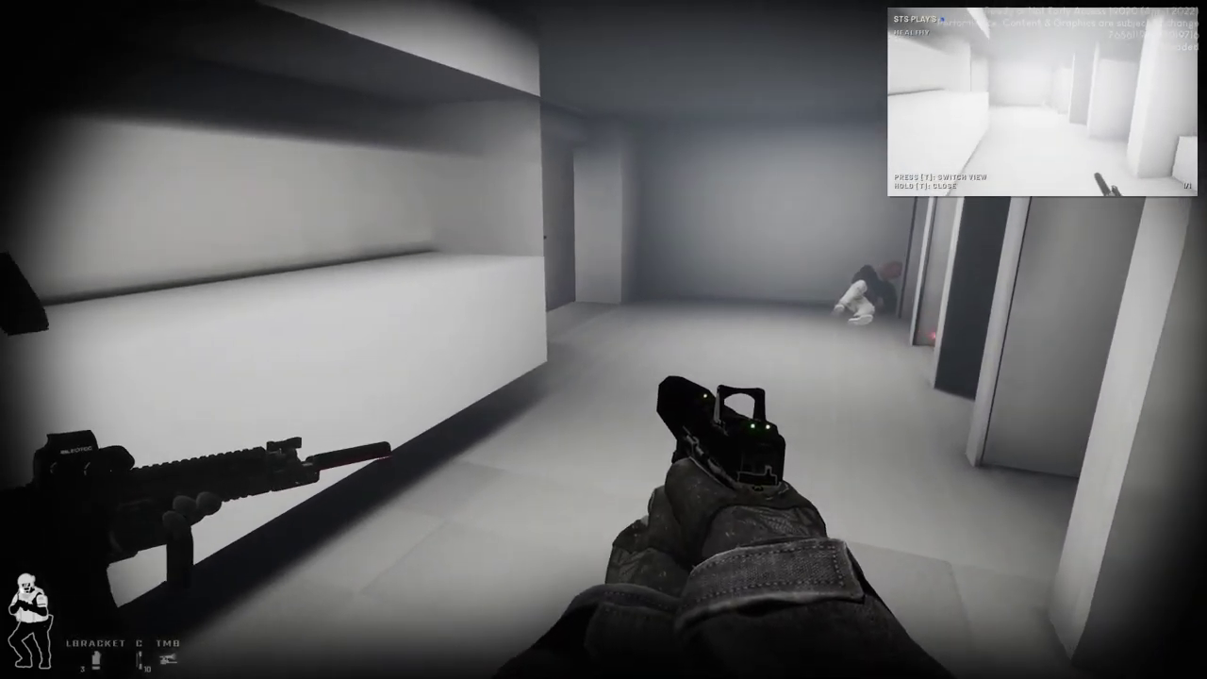
{"action": "key", "text": "w"}
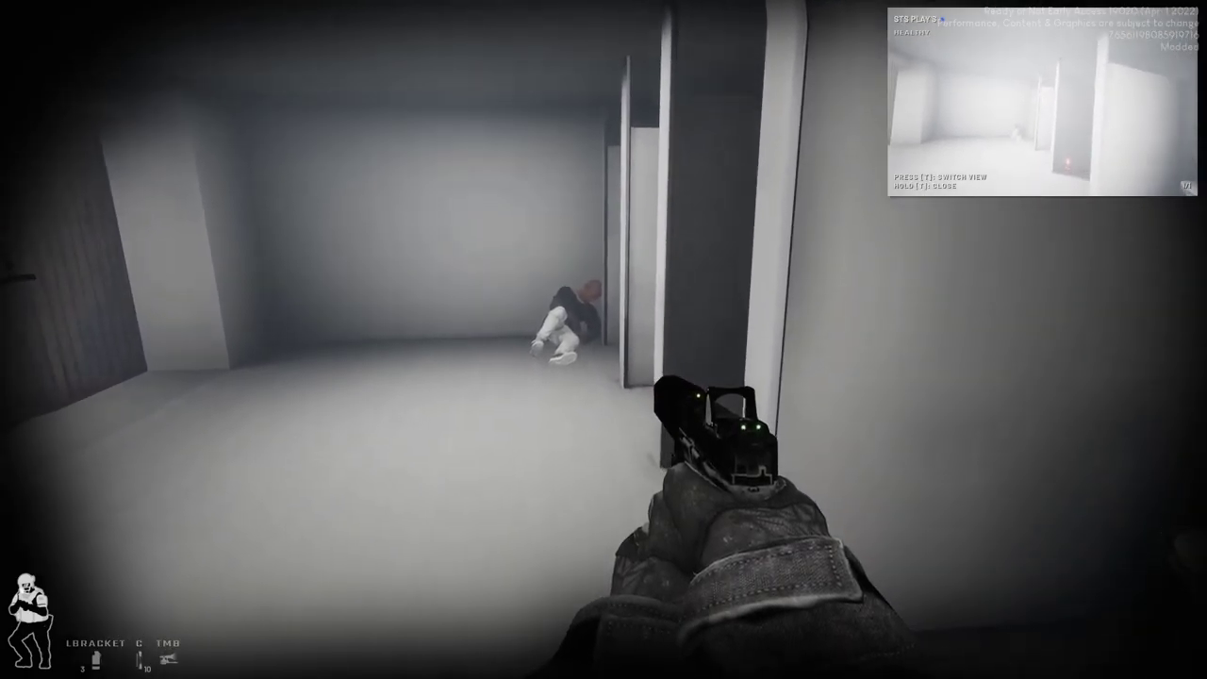
{"action": "key", "text": "w"}
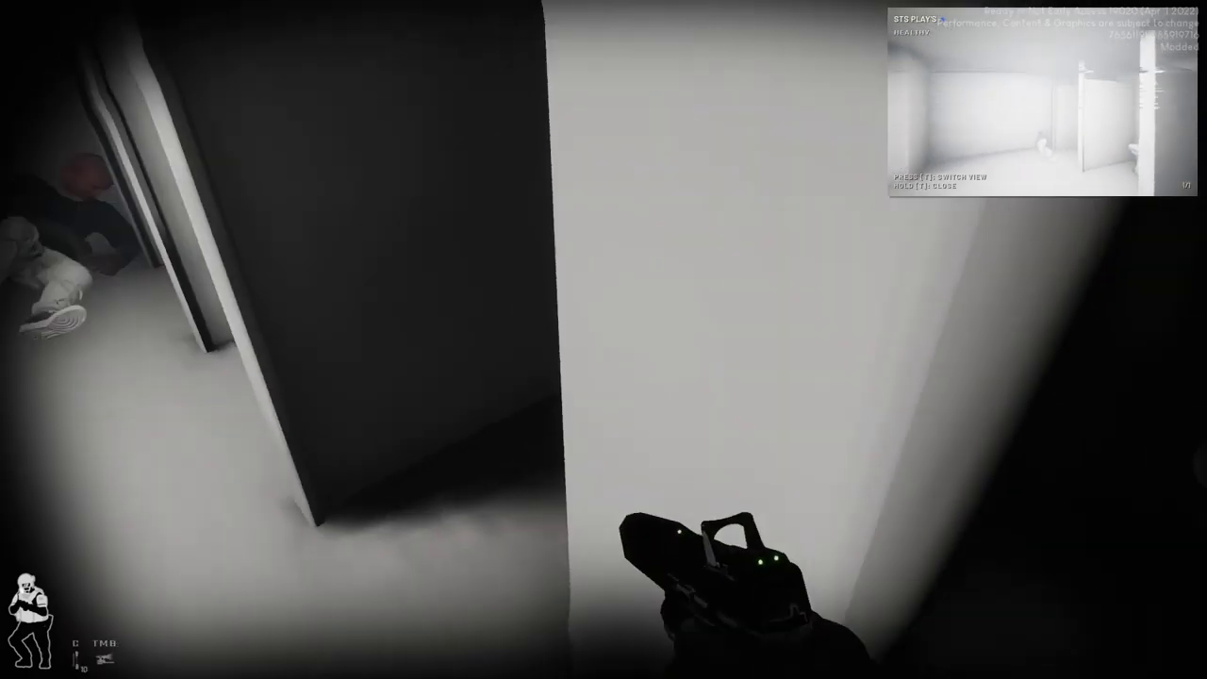
{"action": "key", "text": "s"}
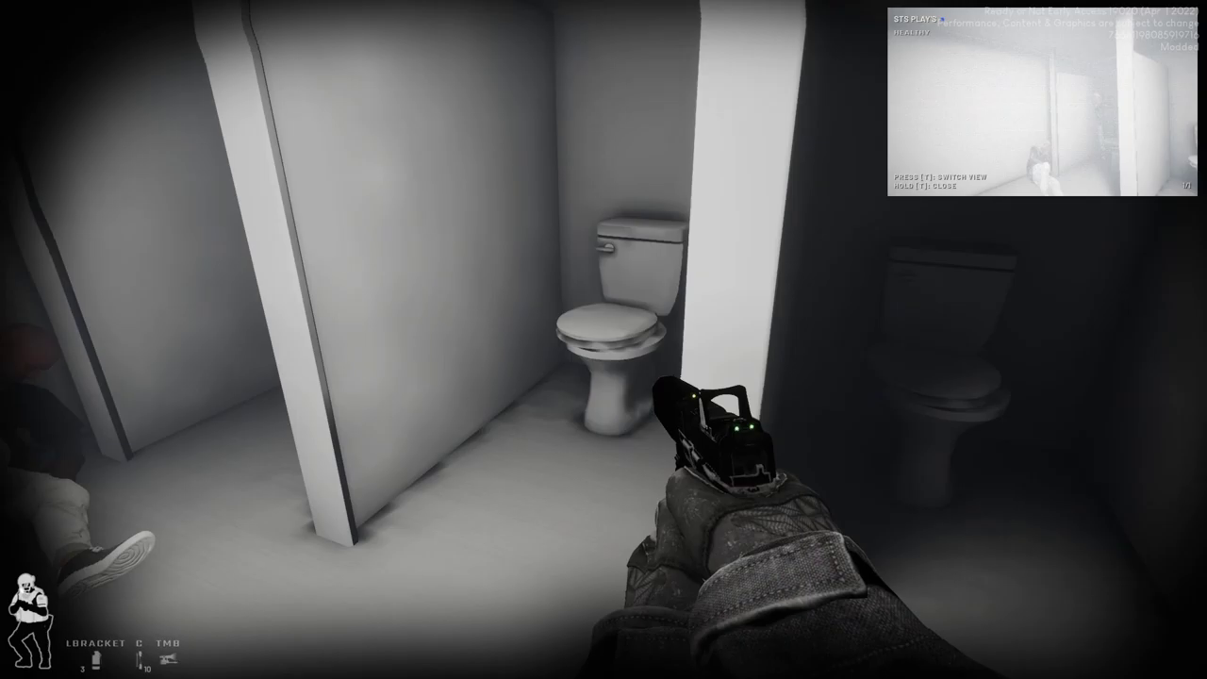
{"action": "key", "text": "w"}
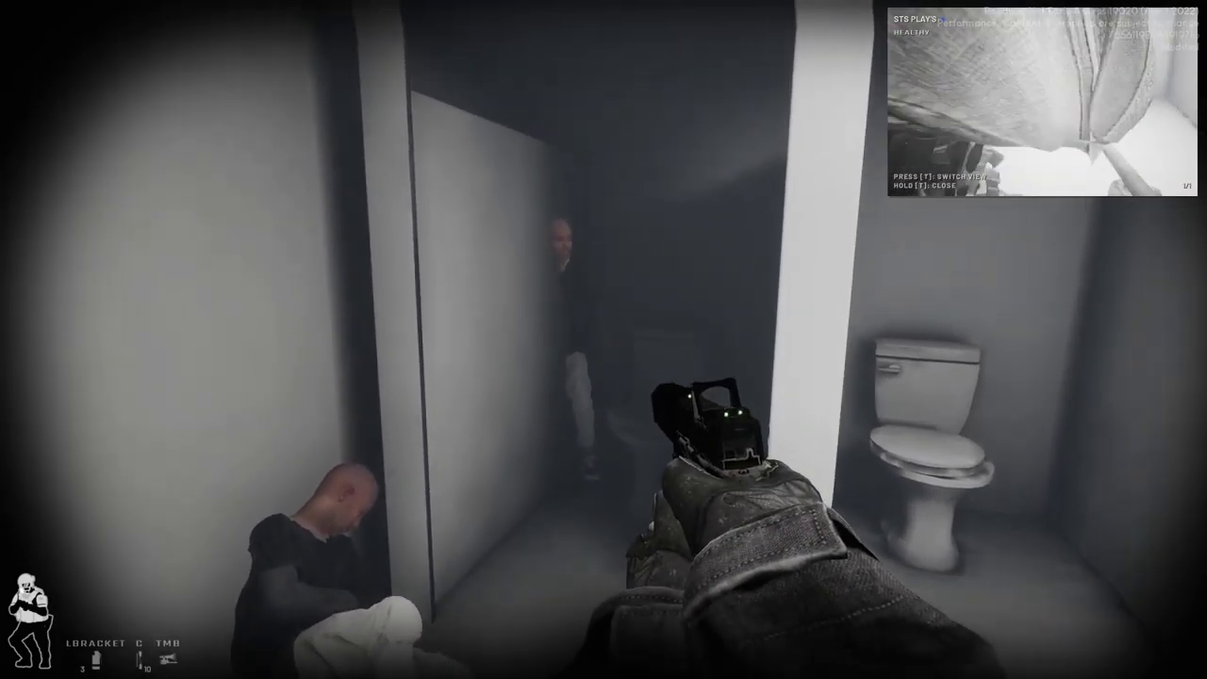
{"action": "key", "text": "w"}
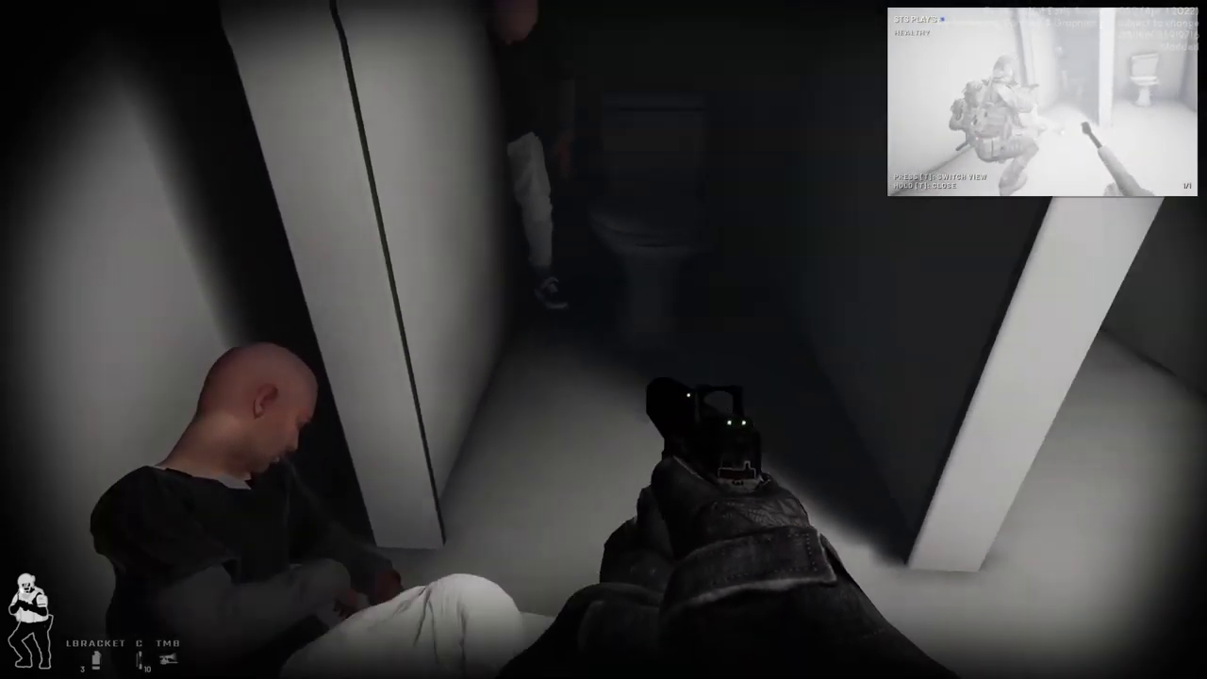
{"action": "key", "text": "w"}
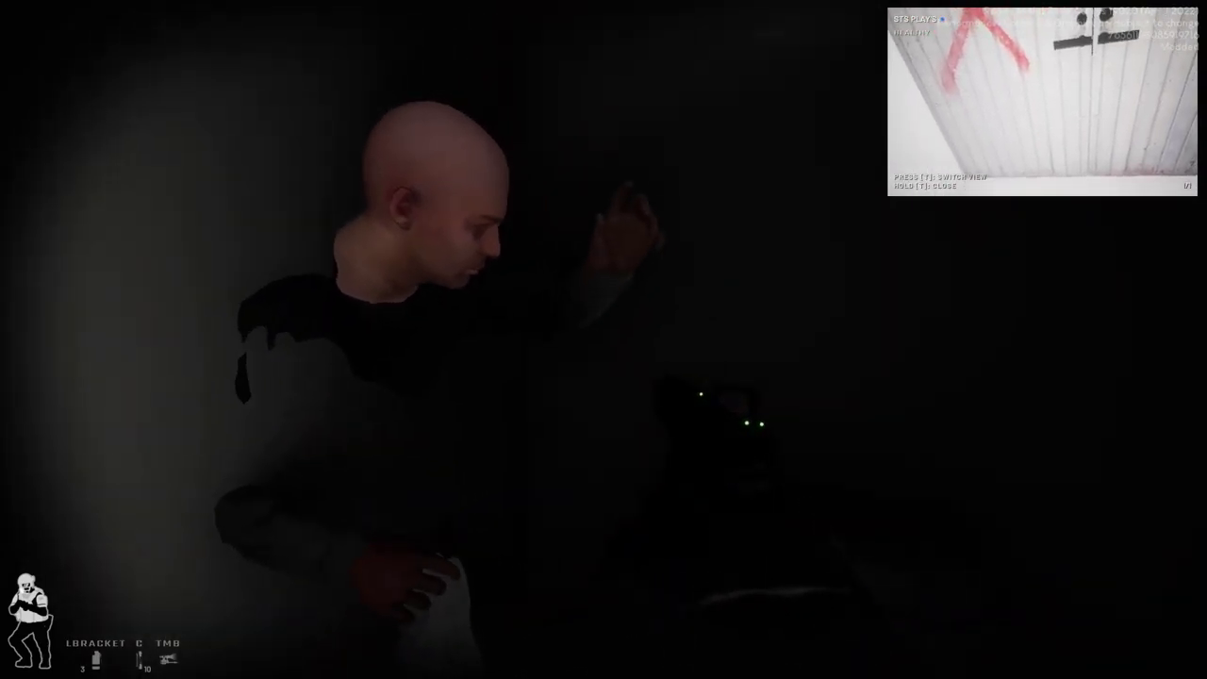
{"action": "key", "text": "4"}
{"action": "key", "text": "2"}
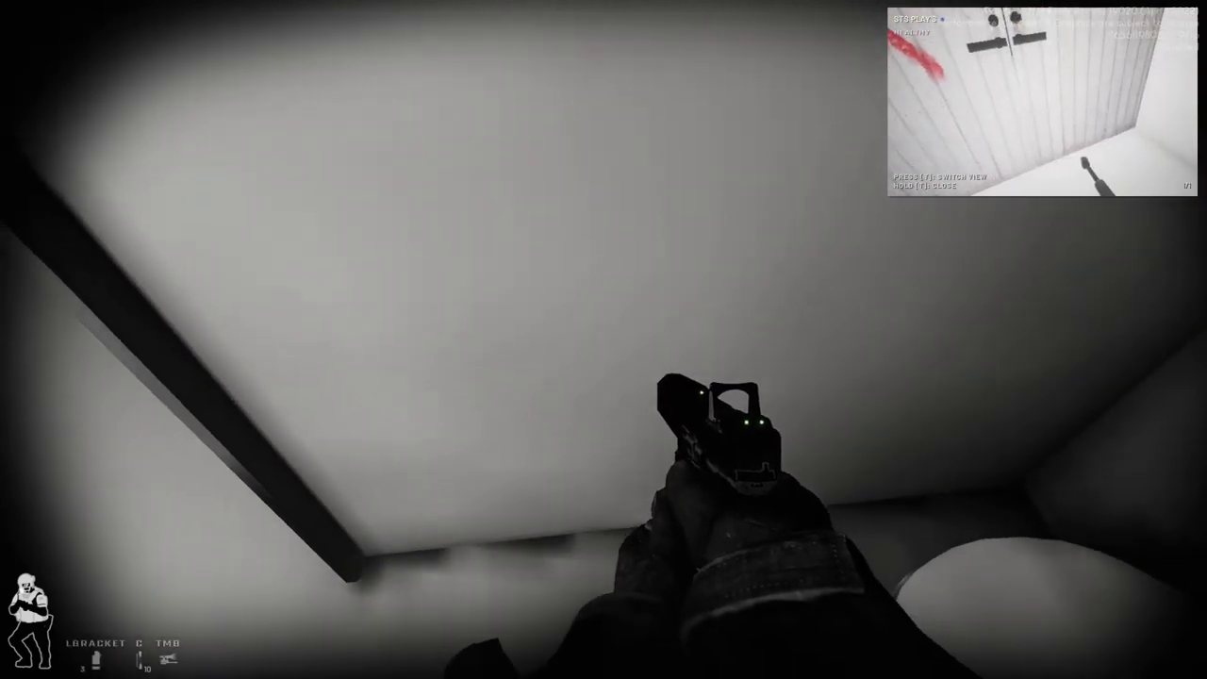
{"action": "key", "text": "t"}
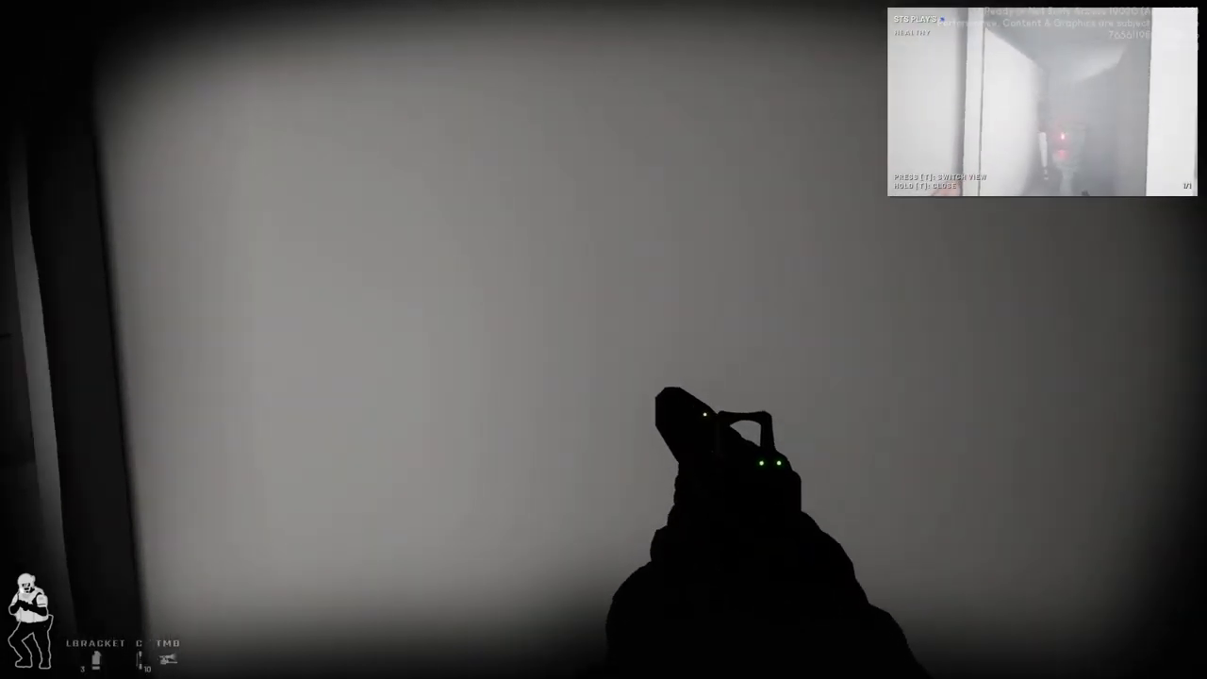
{"action": "key", "text": "4"}
{"action": "key", "text": "2"}
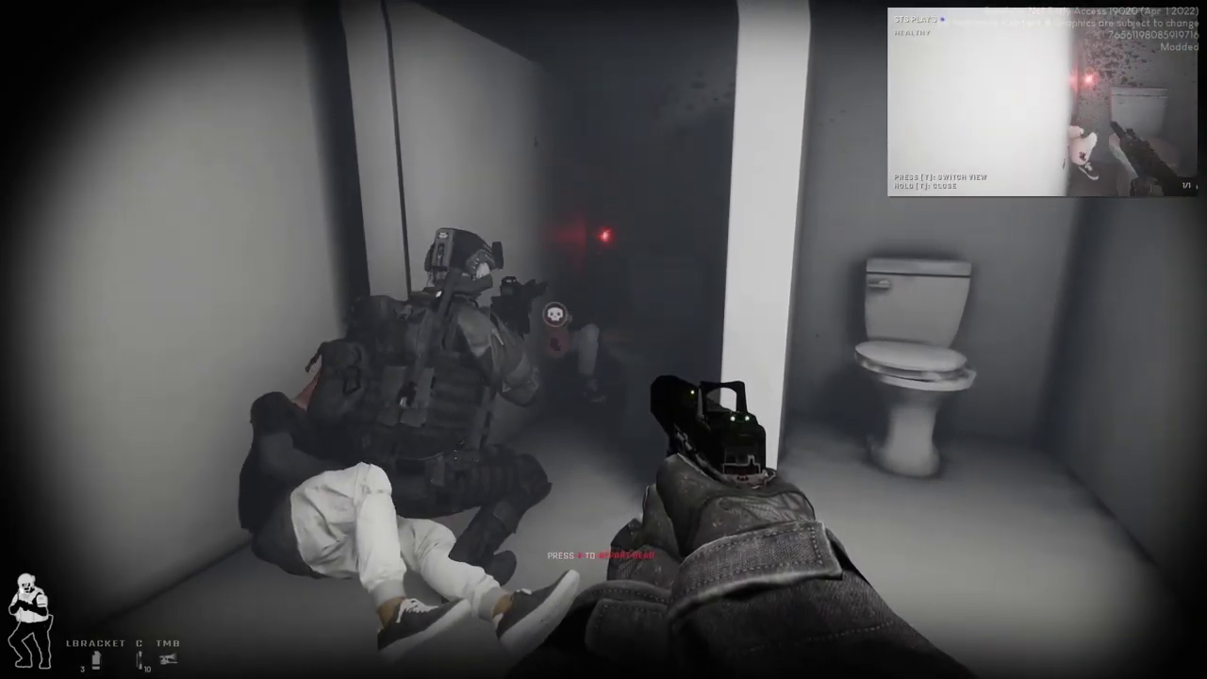
{"action": "key", "text": "f"}
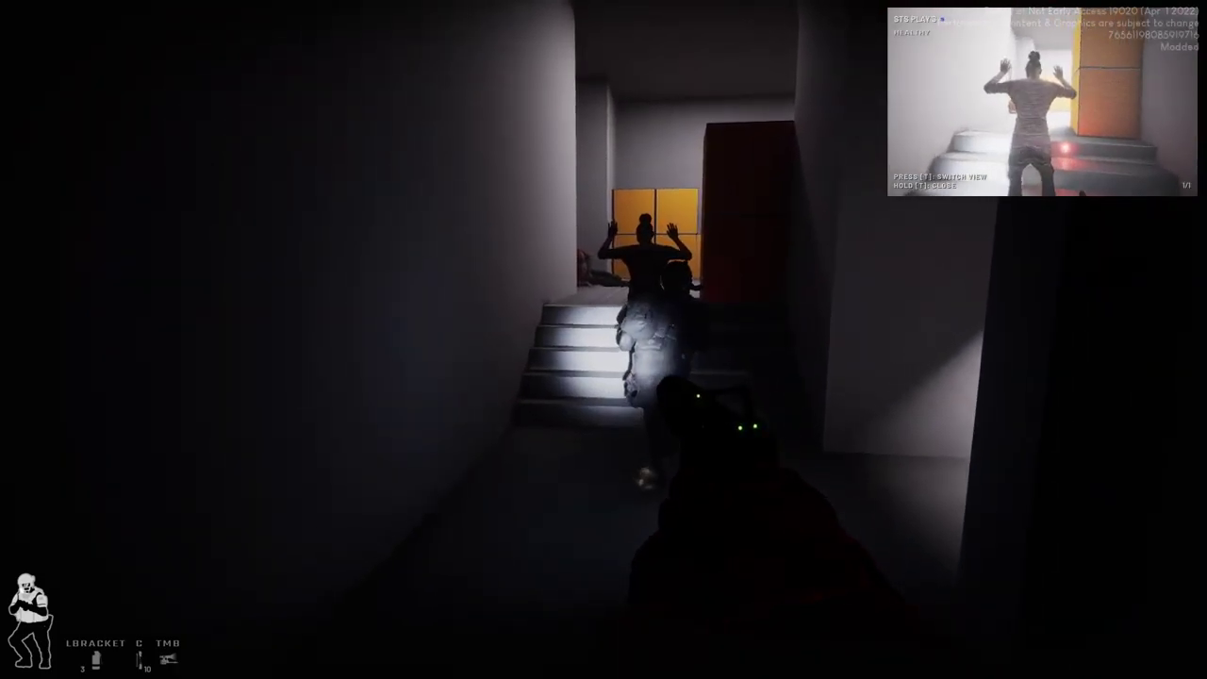
{"action": "key", "text": "f"}
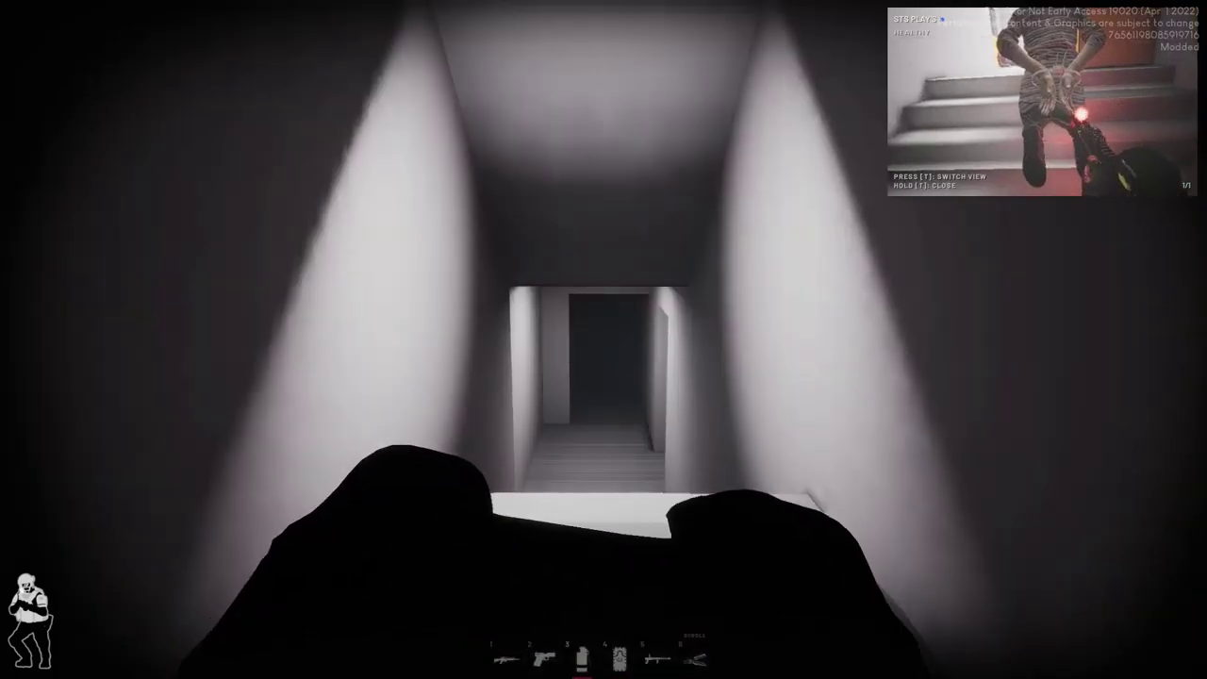
{"action": "key", "text": "g"}
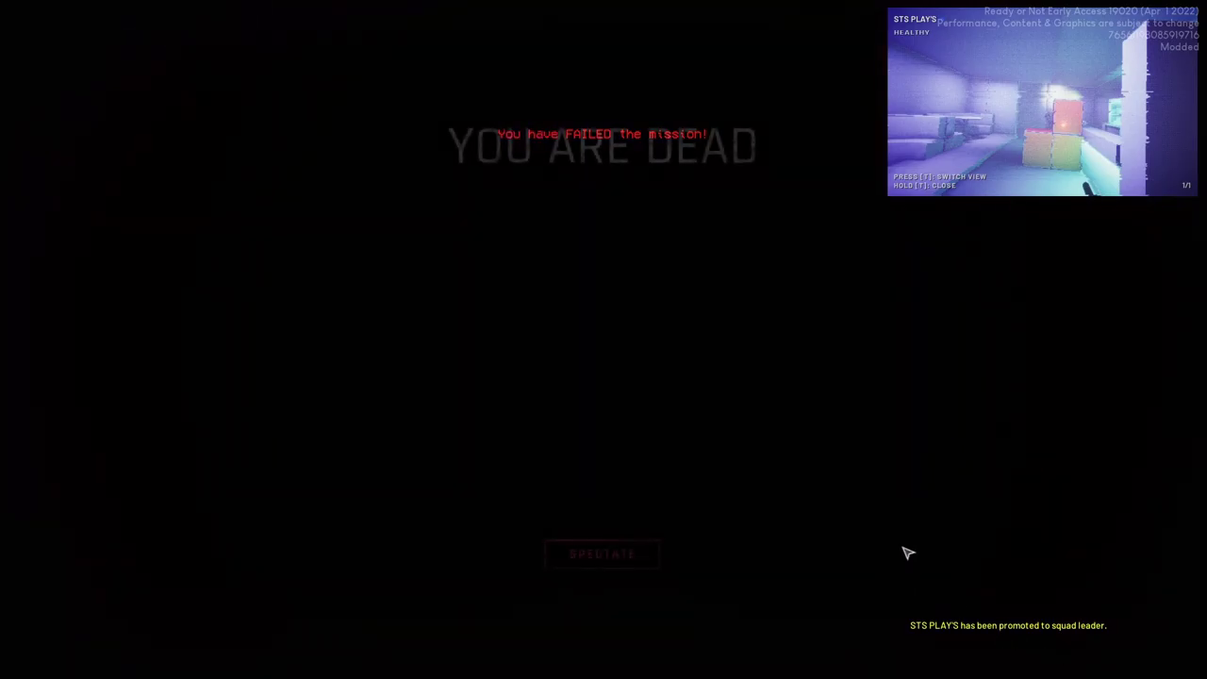
{"action": "left_click", "coordinate": [623, 568]}
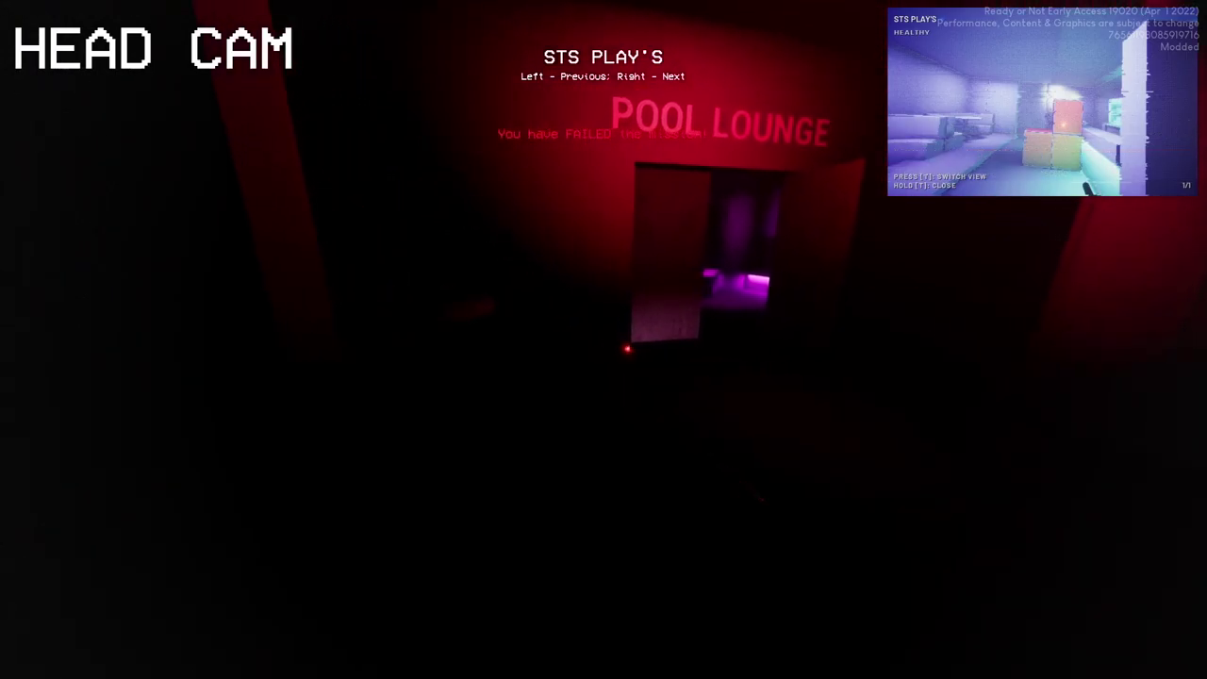
{"action": "key", "text": "Tab"}
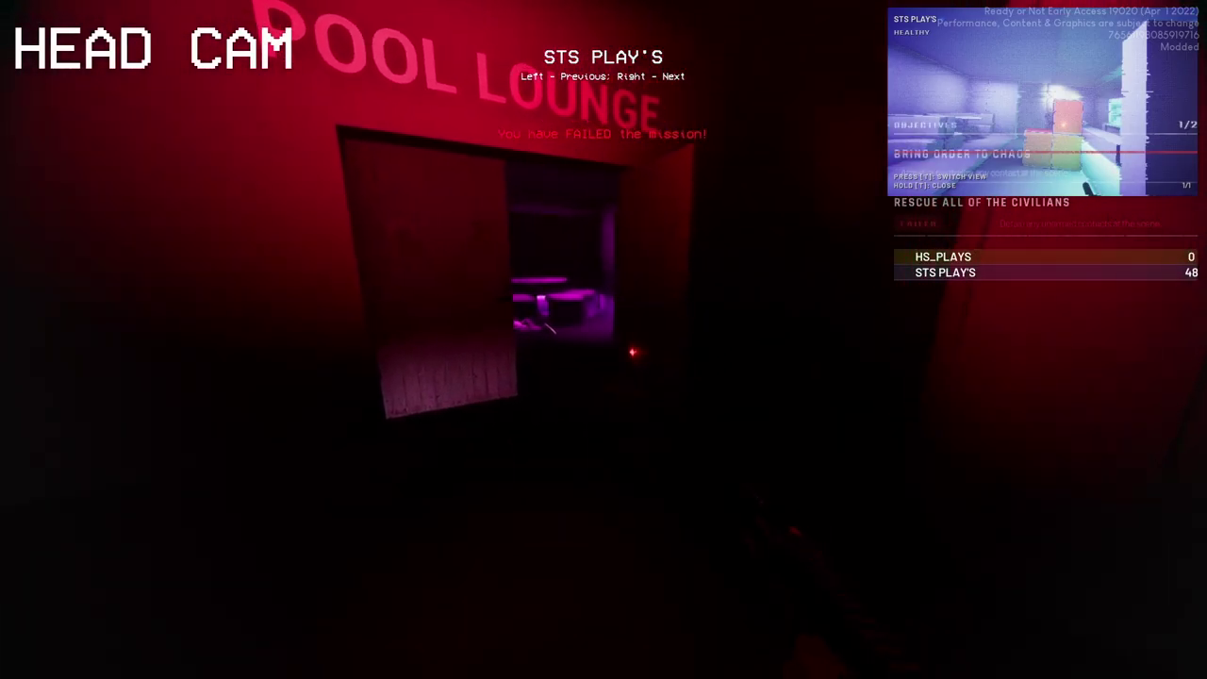